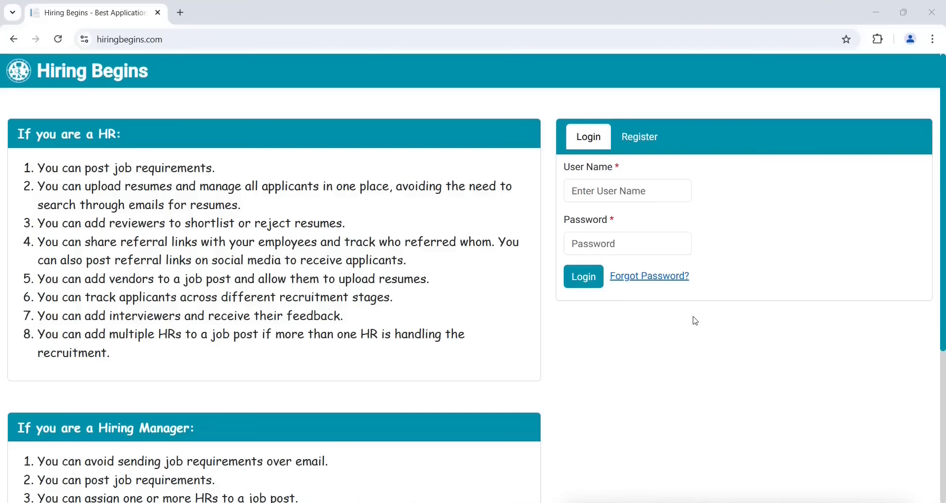
# Fill in the new account form on the Register tab and submit it
pyautogui.click(637, 144)
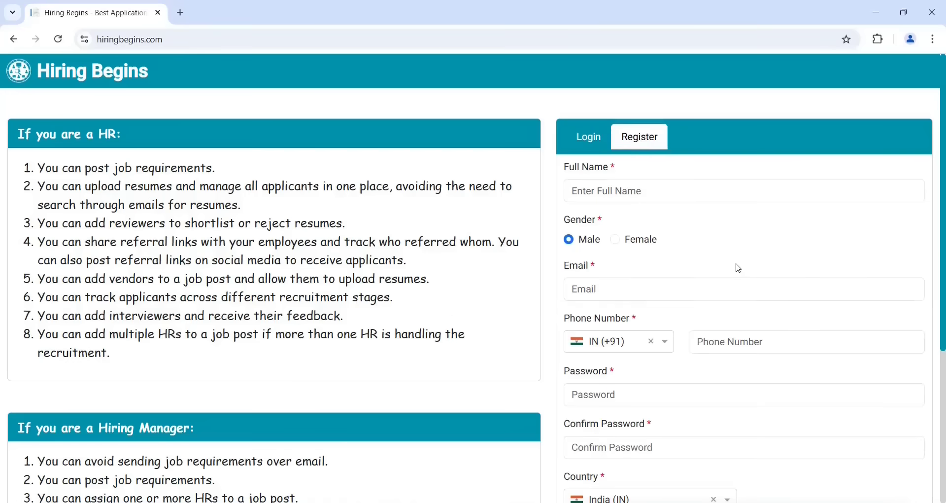
pyautogui.scroll(-4, 737, 269)
pyautogui.click(599, 334)
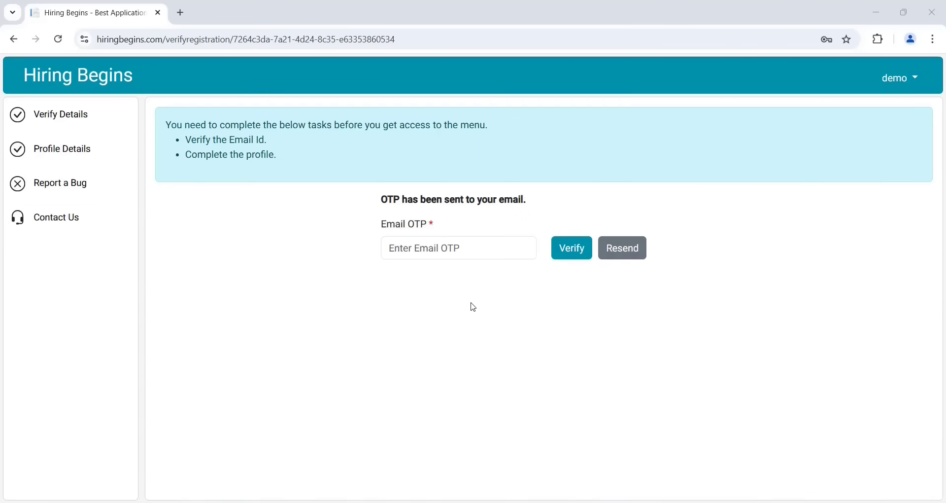
# Paste the emailed one-time code into the Email OTP field and verify it
pyautogui.click(474, 254)
pyautogui.hotkey('ctrl', 'v')
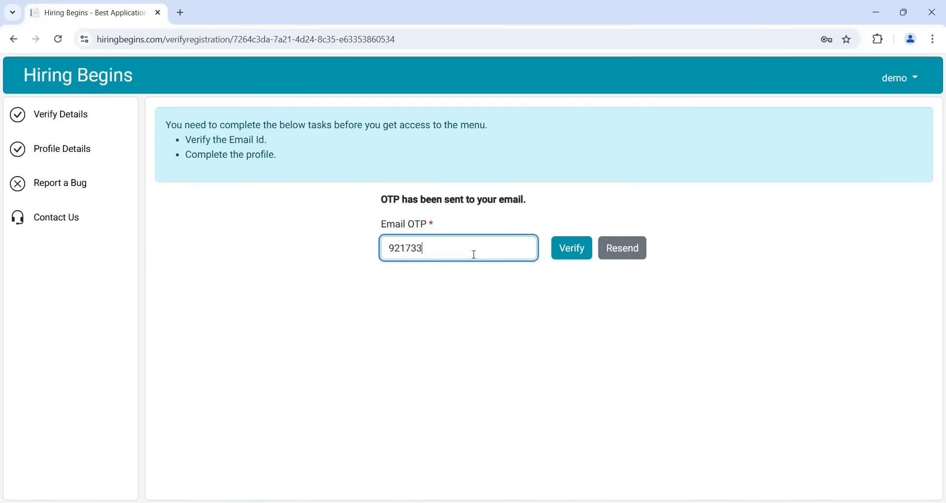
pyautogui.click(579, 253)
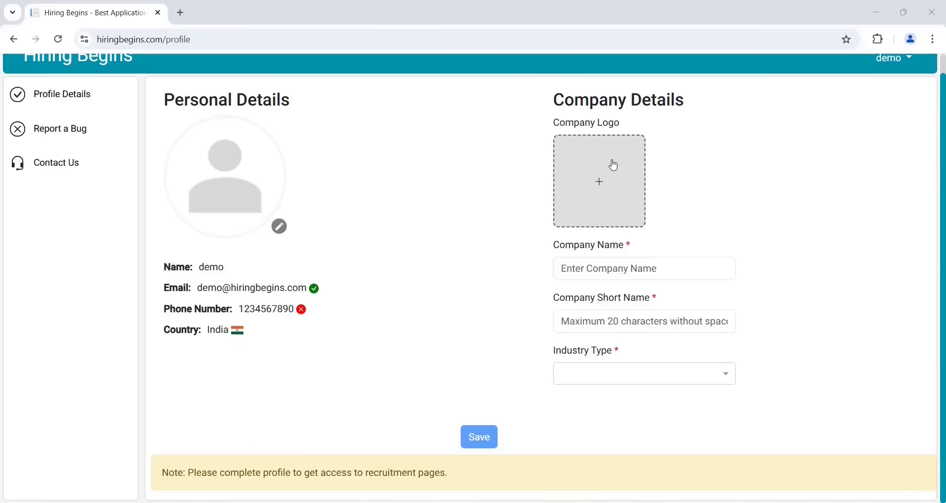
# Set the company logo to the CompanyLogo image file
pyautogui.click(601, 187)
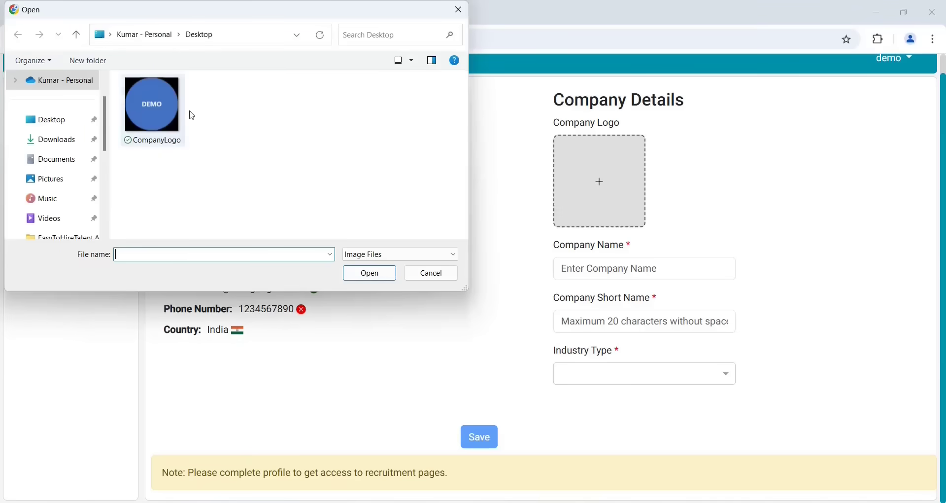
pyautogui.click(166, 101)
pyautogui.click(369, 277)
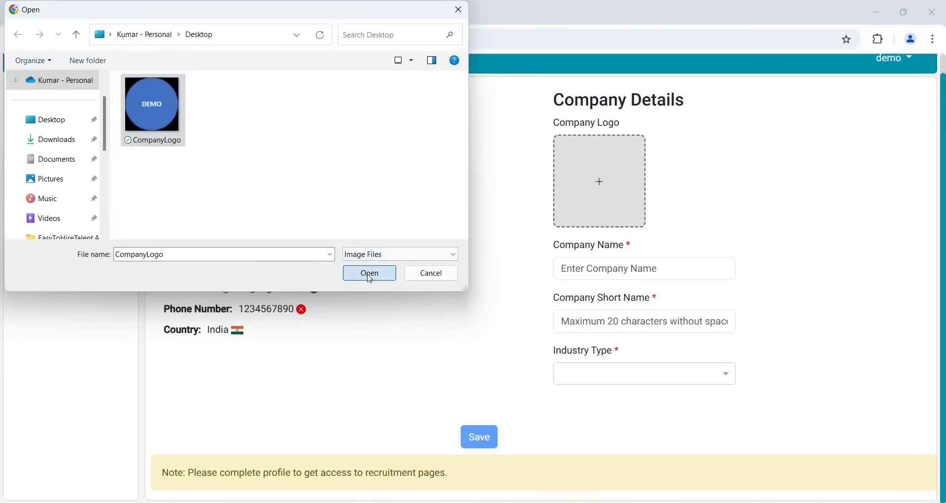
# Enter company name Demo Company, short name demo, industry Information Technology (IT), and save
pyautogui.click(639, 295)
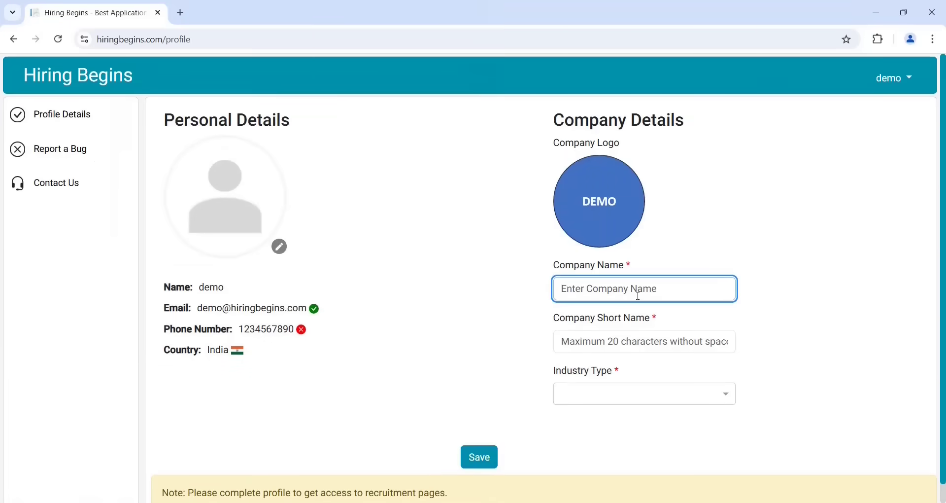
pyautogui.write('Demo Com')
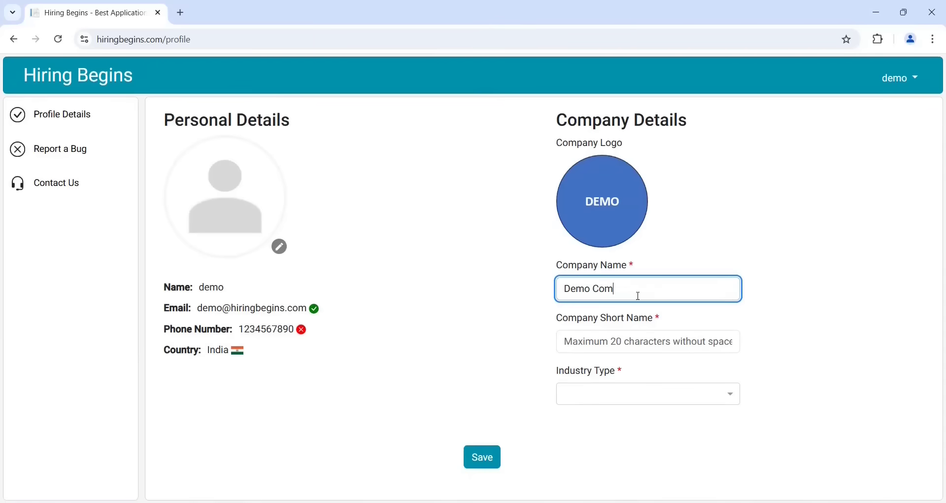
pyautogui.write('pany')
pyautogui.click(621, 348)
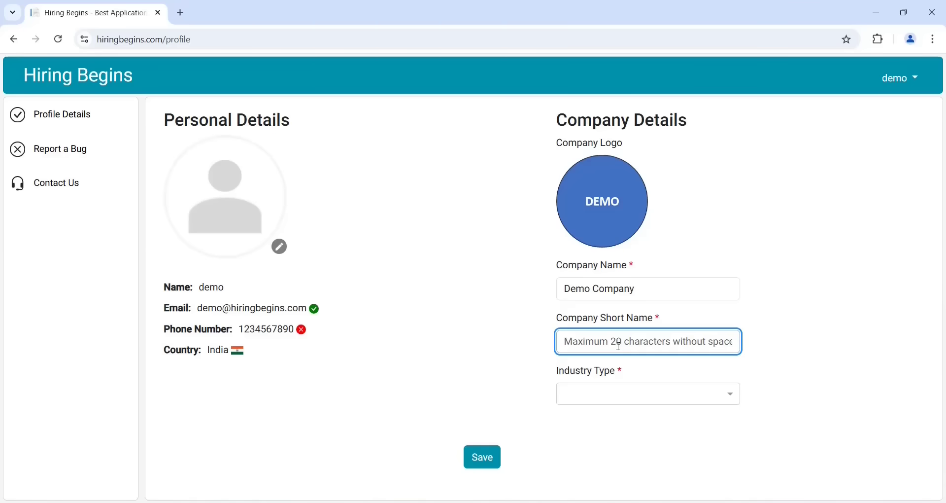
pyautogui.write('demo')
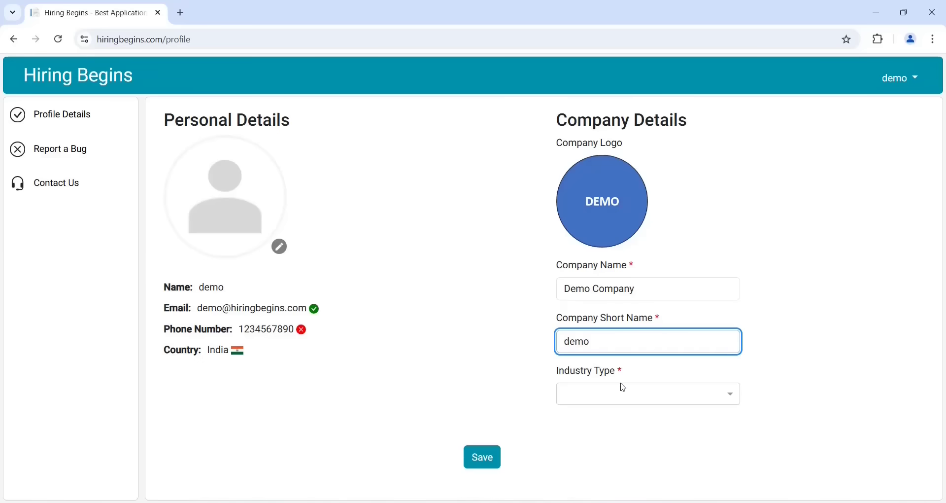
pyautogui.click(628, 396)
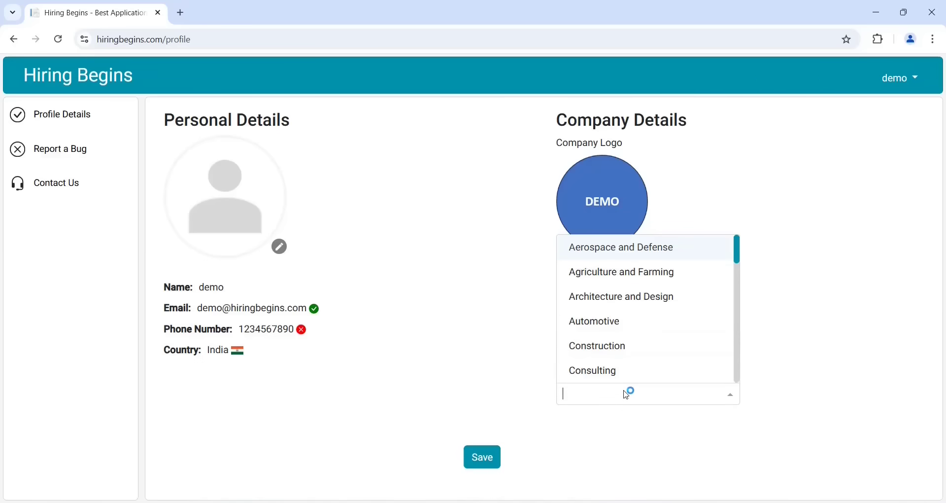
pyautogui.write('info')
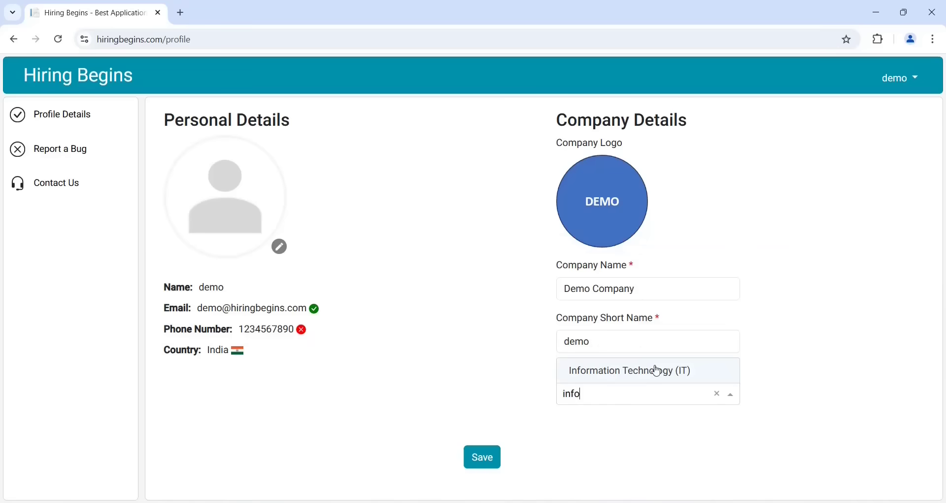
pyautogui.click(656, 370)
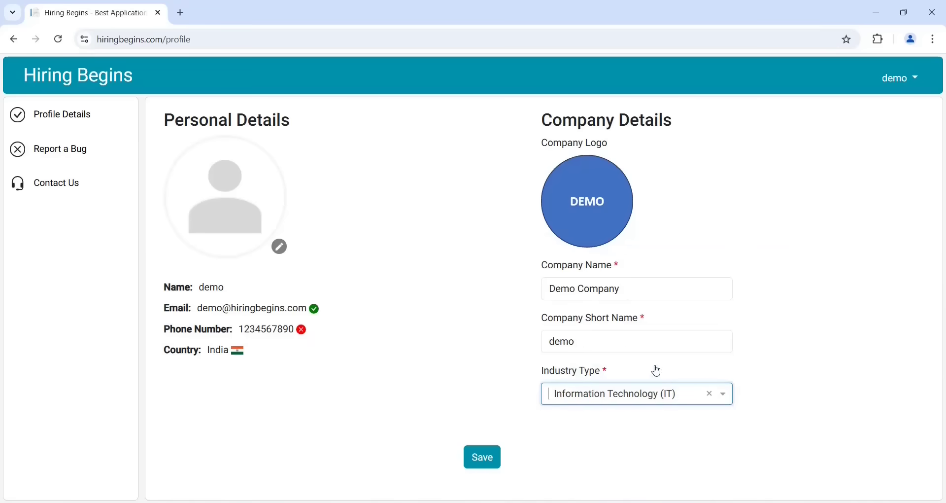
pyautogui.click(482, 463)
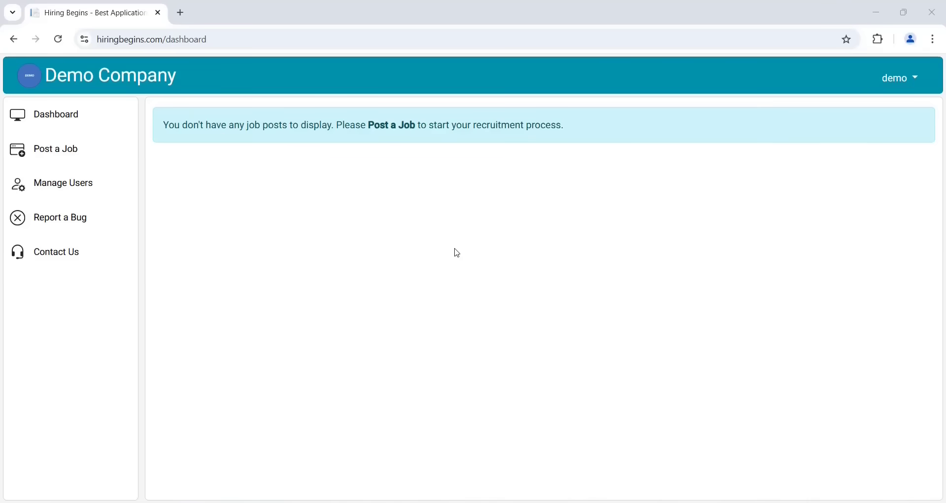
# Open the Post a Job form from the dashboard sidebar
pyautogui.click(67, 154)
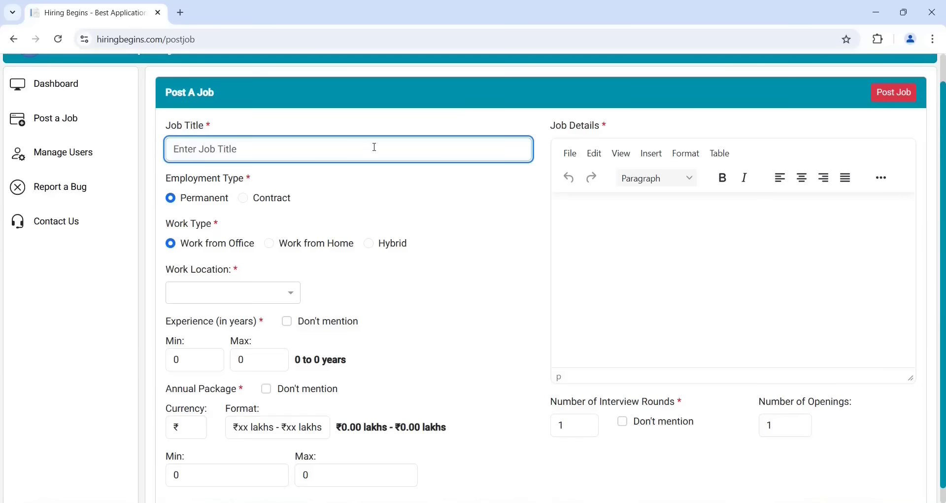
# Title the job .Net Fullstack Developer with work locations Hyderabad and Bangalore
pyautogui.write('.Net Fullstack Developer')
pyautogui.click(248, 294)
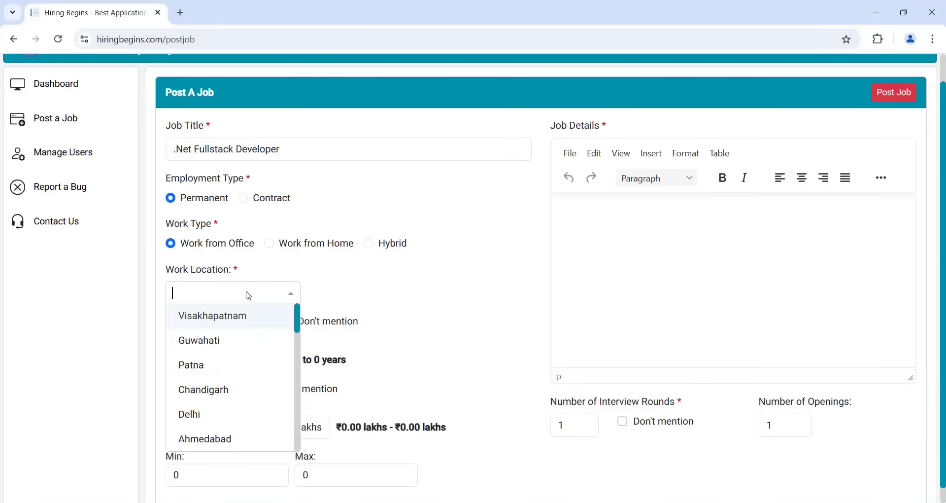
pyautogui.write('Hy')
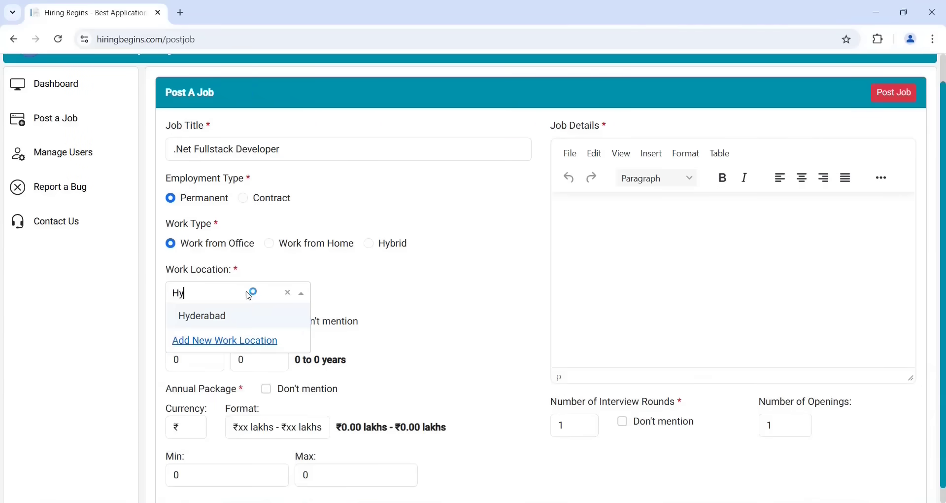
pyautogui.click(222, 323)
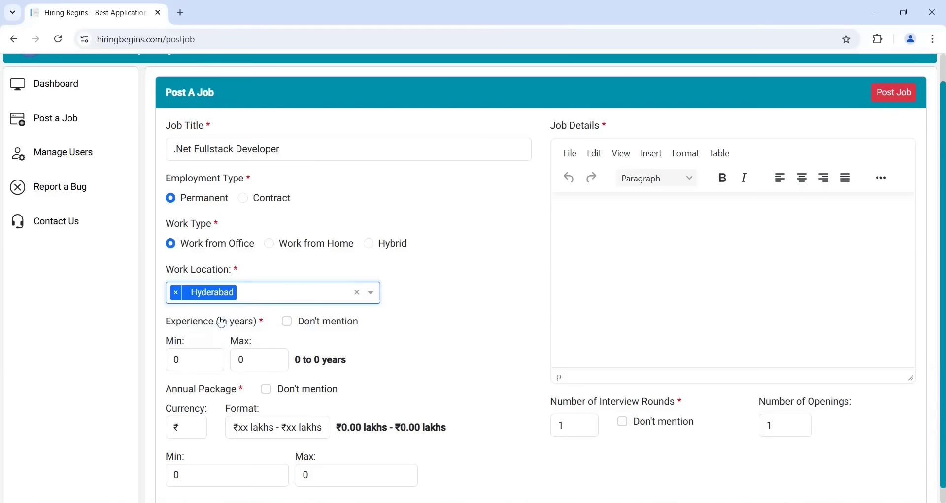
pyautogui.click(271, 295)
pyautogui.write('Banga')
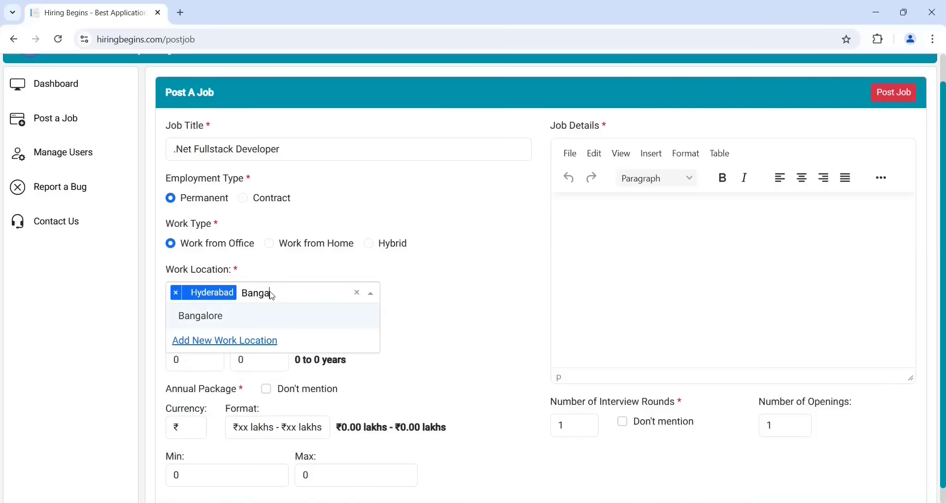
pyautogui.click(233, 318)
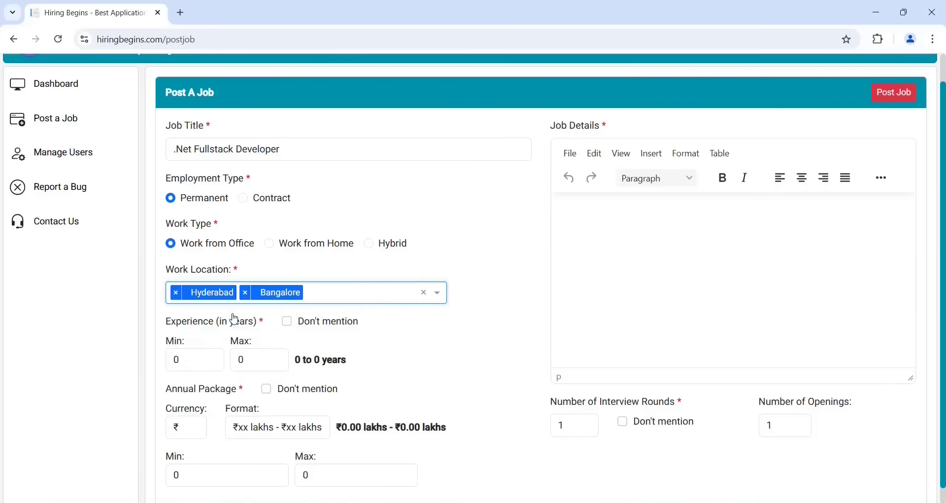
pyautogui.click(355, 298)
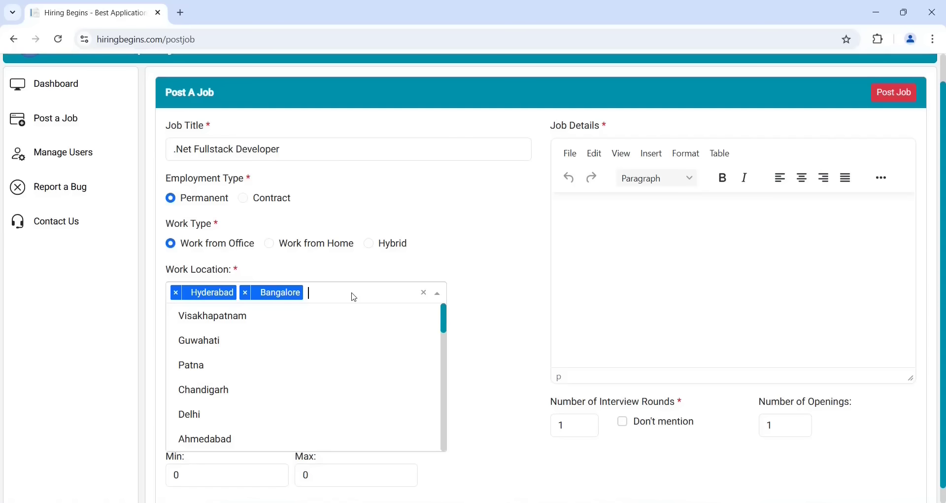
pyautogui.write('m')
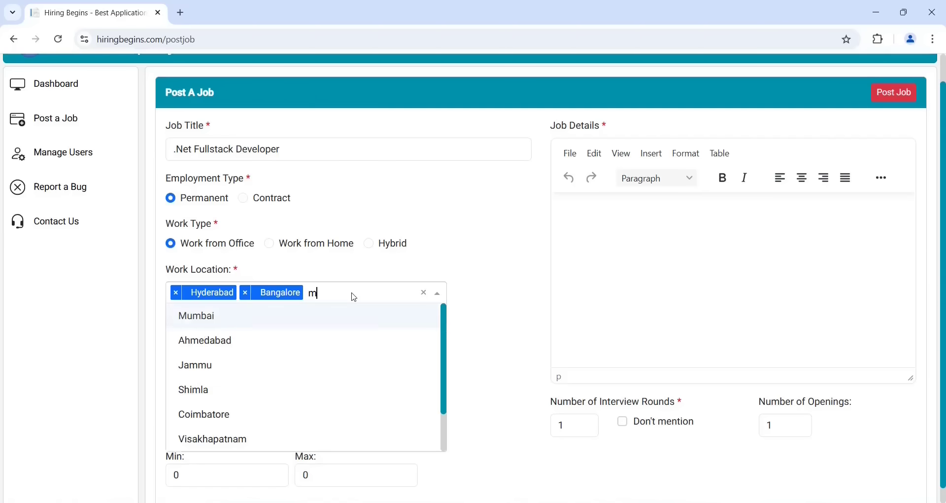
pyautogui.write('d')
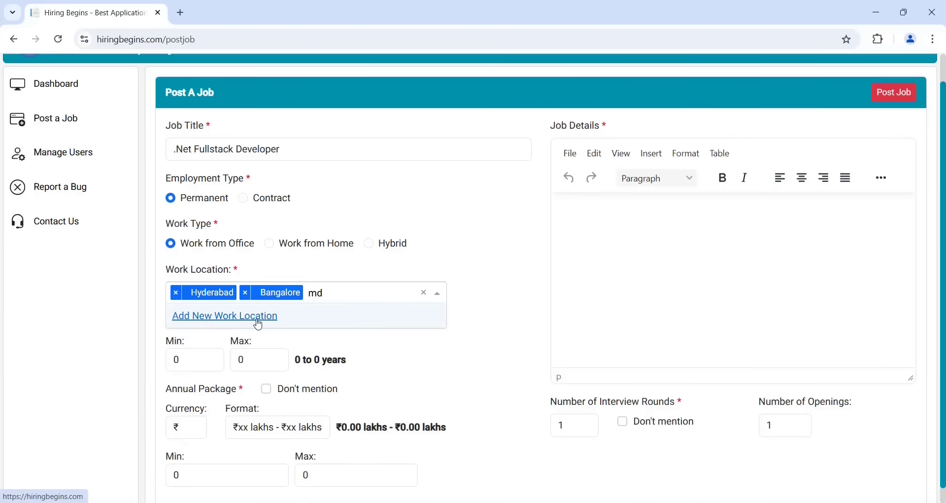
pyautogui.click(199, 366)
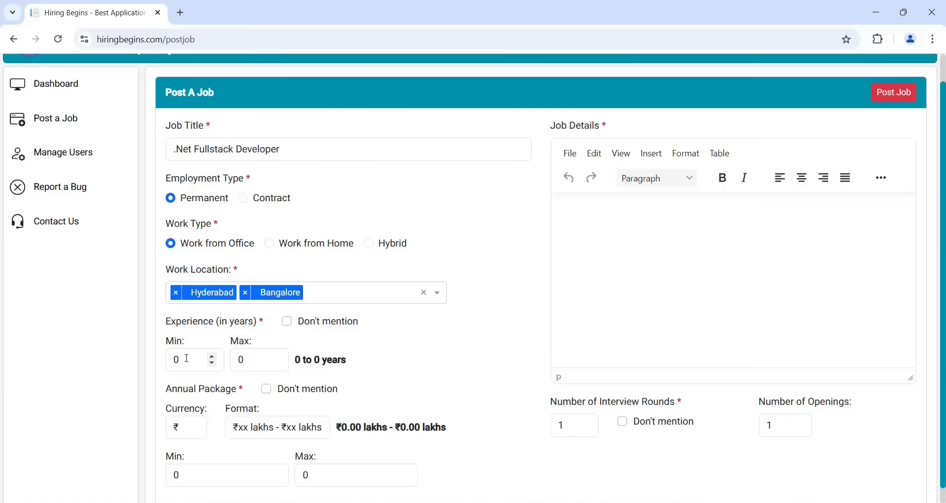
# Set the experience requirement to Don't mention
pyautogui.moveTo(187, 358); pyautogui.dragTo(156, 363)
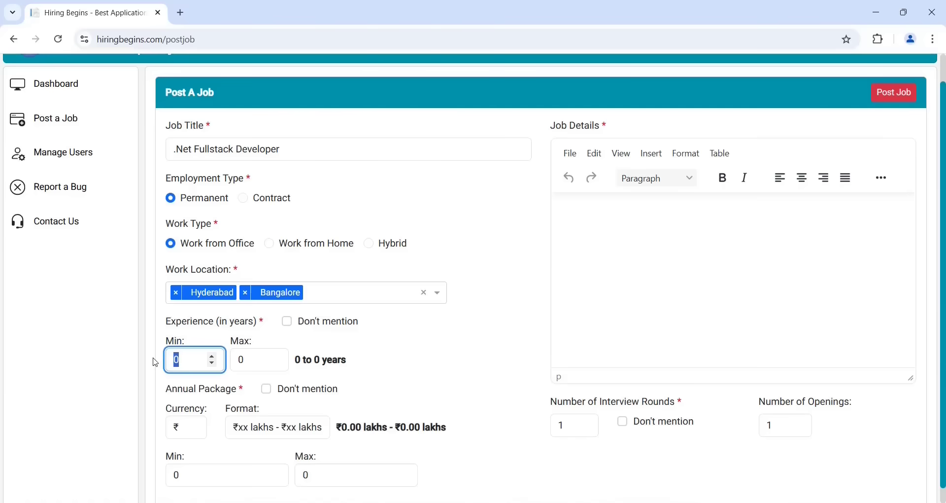
pyautogui.write('5')
pyautogui.press('BackSpace')
pyautogui.write('0')
pyautogui.click(288, 323)
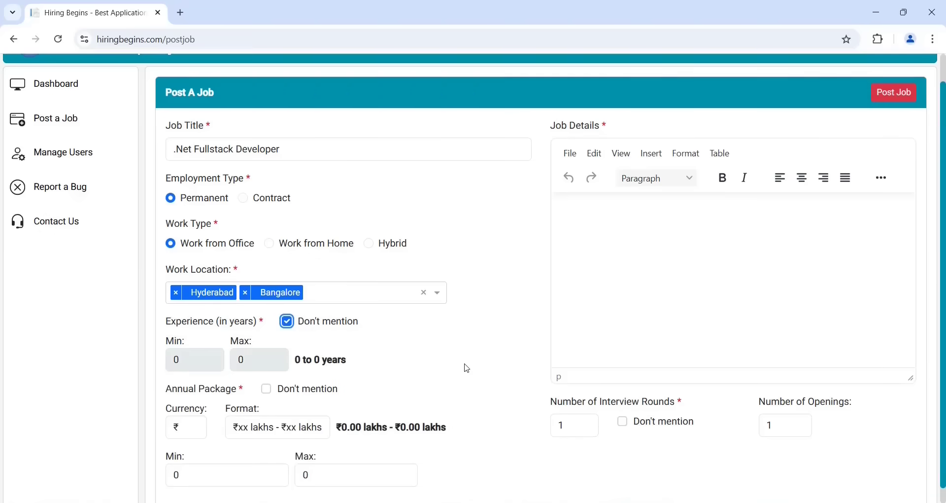
# Set the annual package to Don't mention and paste the Required Skills & Qualifications into Job Details
pyautogui.scroll(-1, 444, 367)
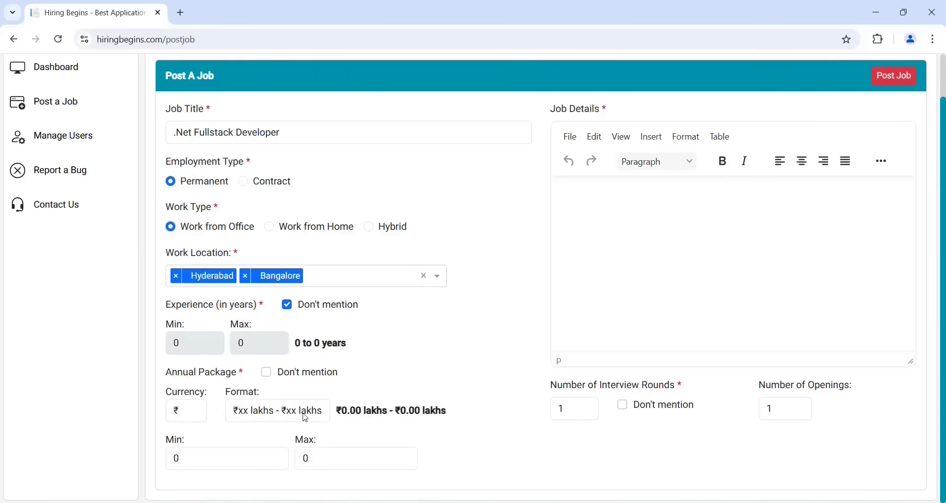
pyautogui.click(193, 464)
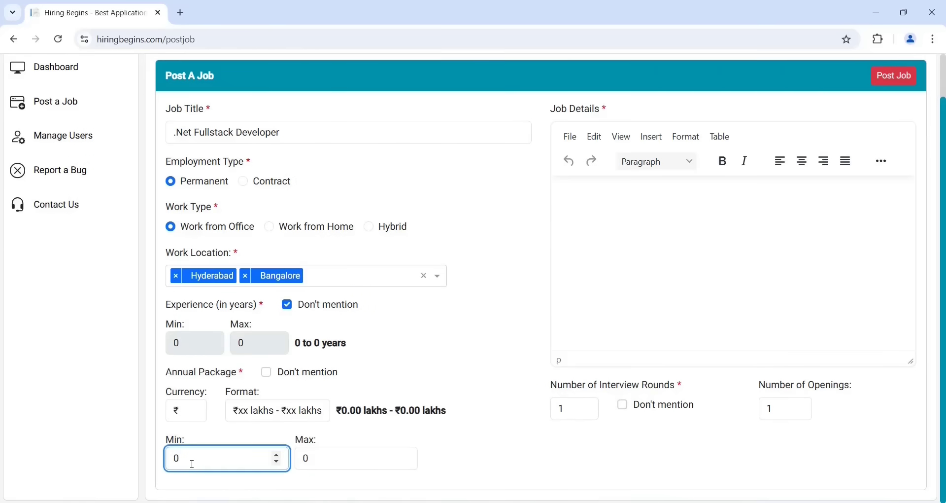
pyautogui.press('BackSpace')
pyautogui.write('10')
pyautogui.click(331, 452)
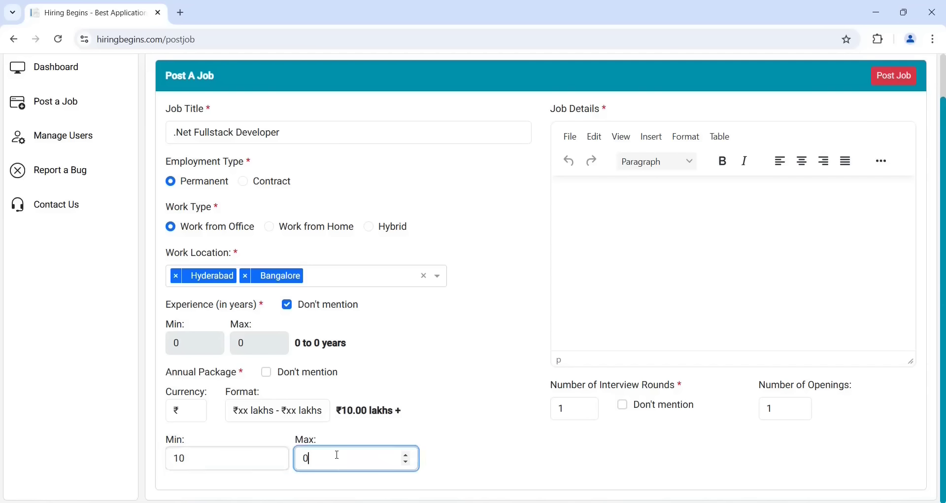
pyautogui.press('BackSpace')
pyautogui.write('20')
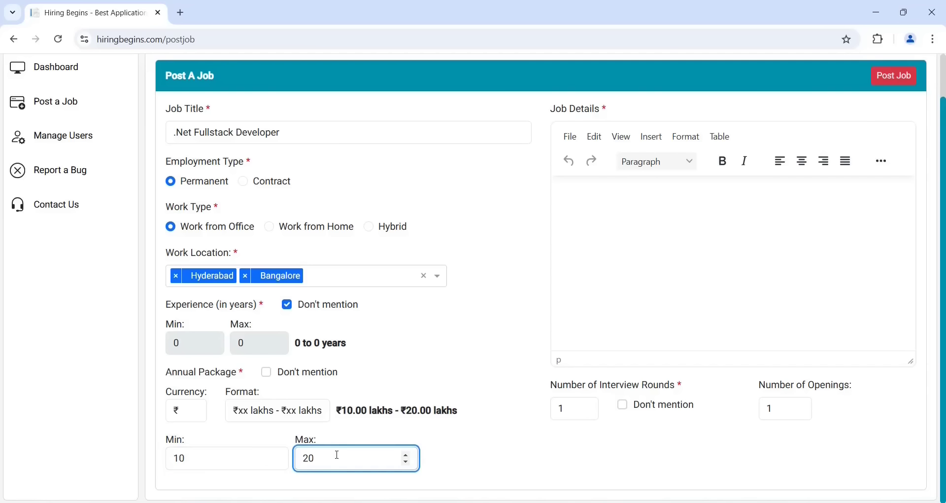
pyautogui.click(475, 425)
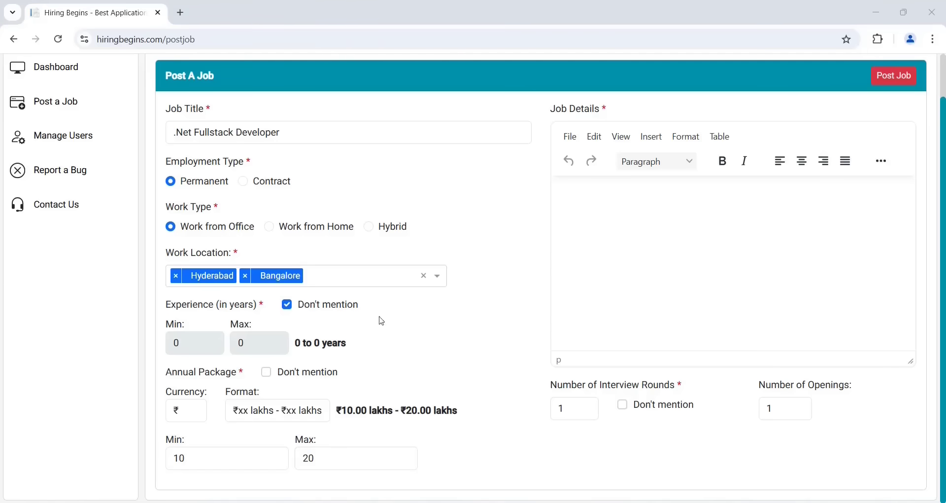
pyautogui.click(269, 374)
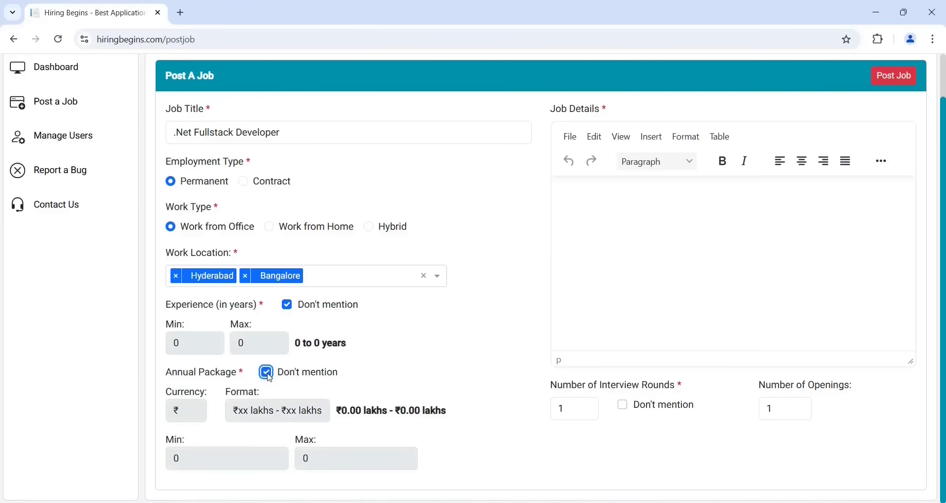
pyautogui.hotkey('ctrl', 'v')
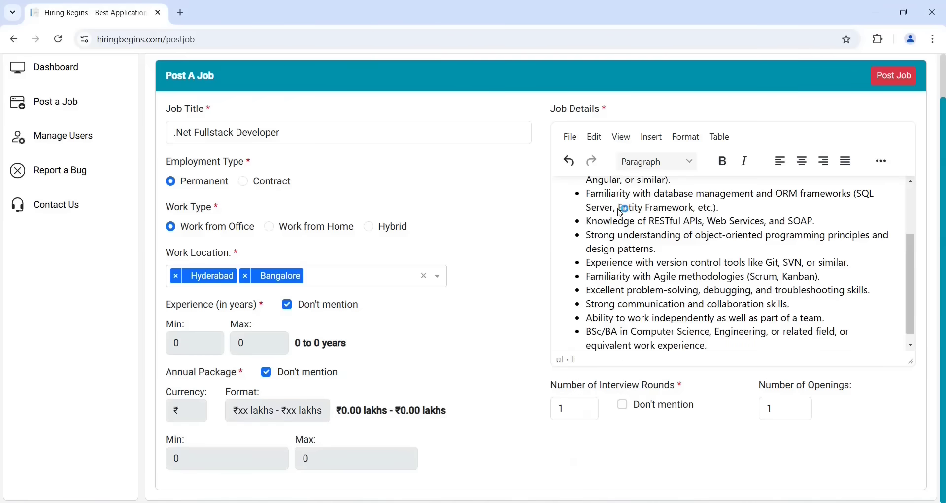
pyautogui.scroll(2, 623, 212)
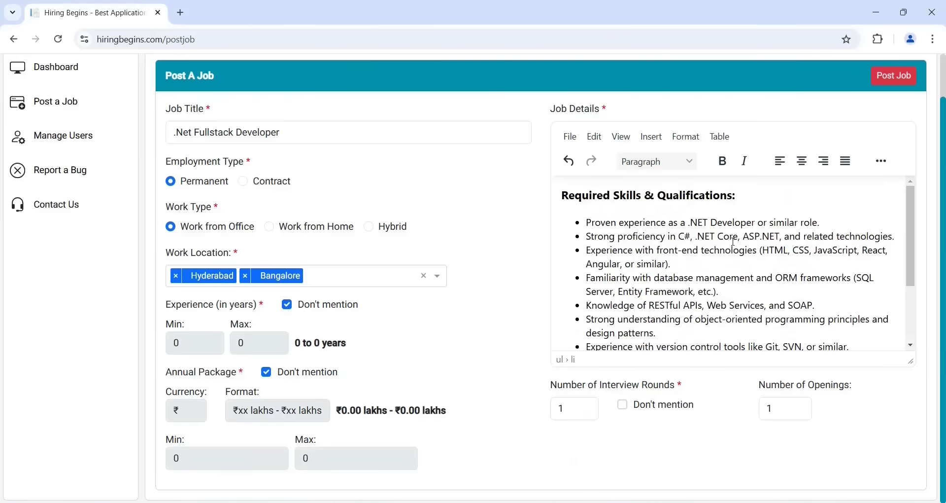
# Post the .Net Fullstack Developer job and view its Recruitment tab
pyautogui.click(896, 78)
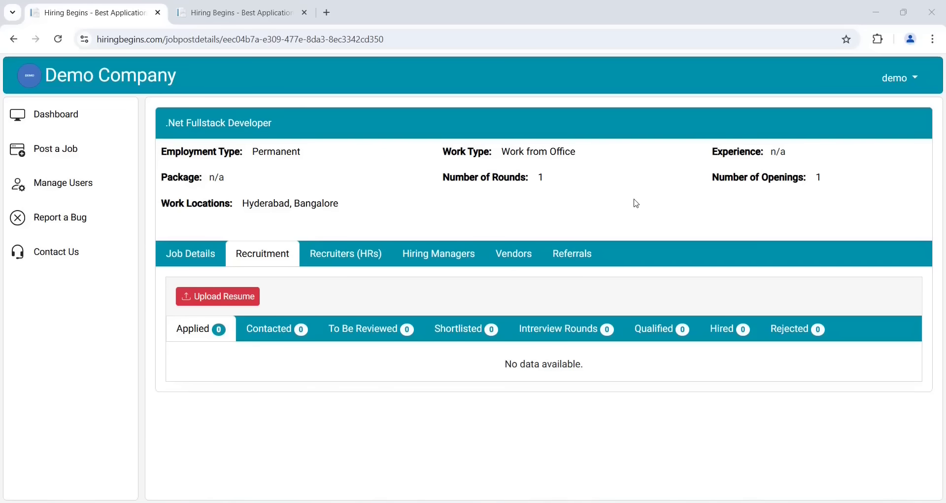
pyautogui.click(193, 262)
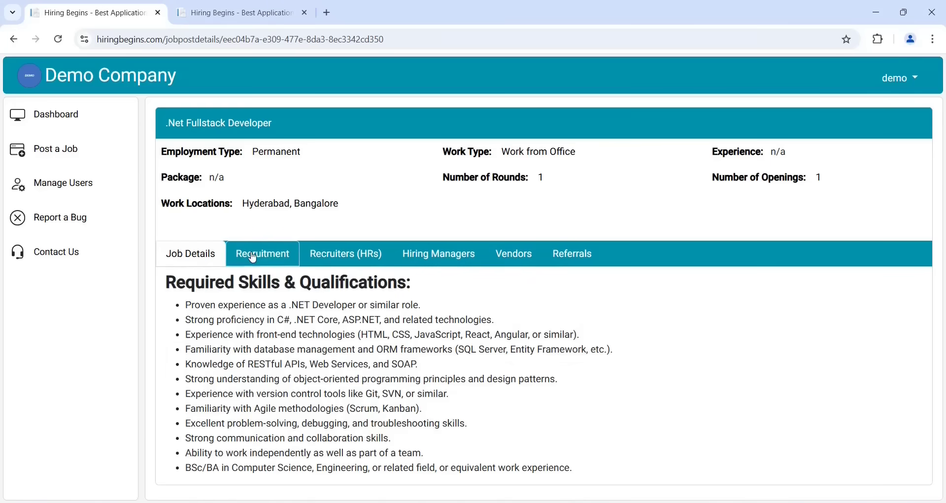
pyautogui.click(274, 253)
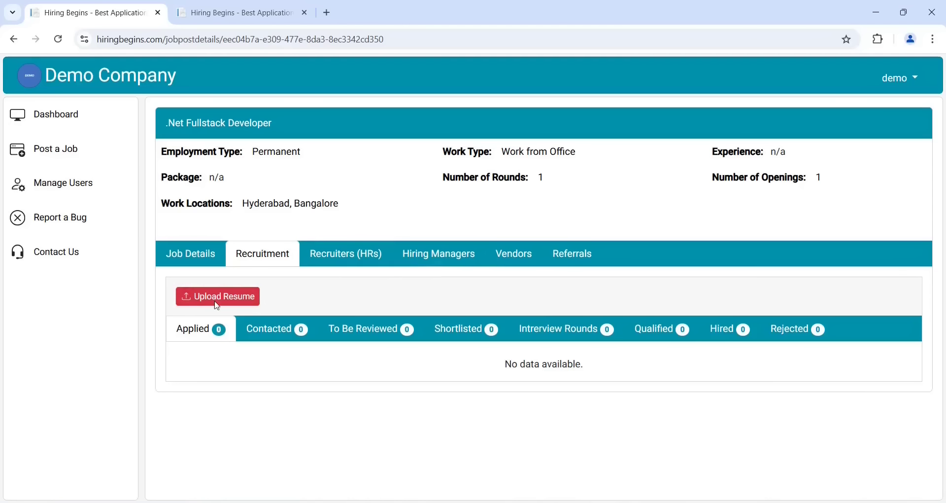
# Upload the demo_resume file from the Desktop as a candidate resume
pyautogui.click(251, 301)
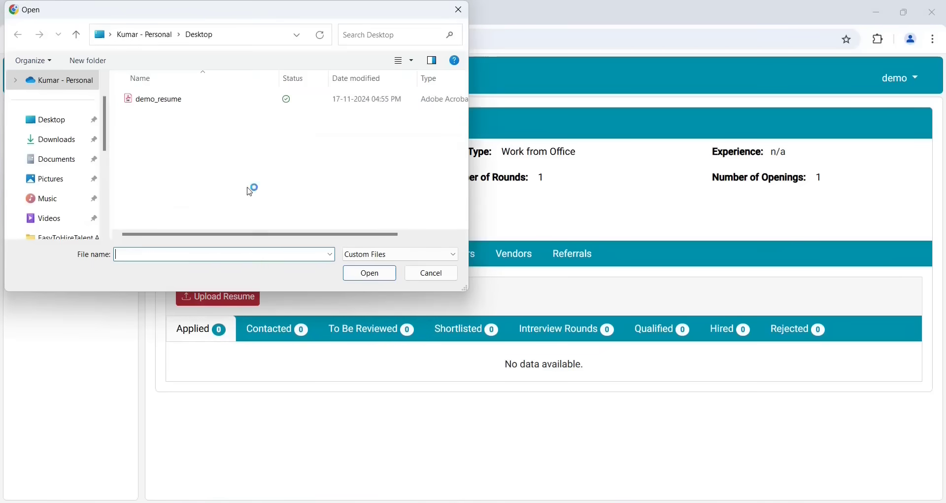
pyautogui.click(167, 103)
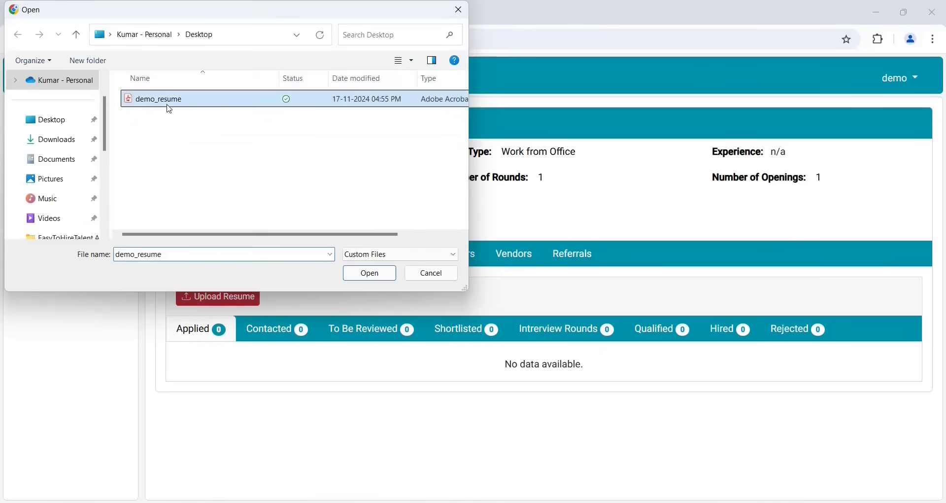
pyautogui.click(370, 273)
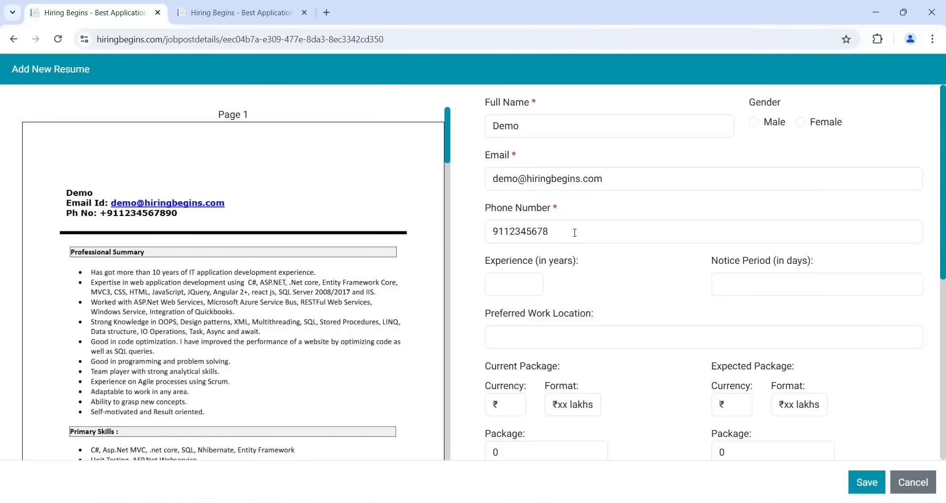
# Review the pre-filled name, email and phone, then save the applicant
pyautogui.click(569, 121)
pyautogui.click(735, 162)
pyautogui.click(867, 482)
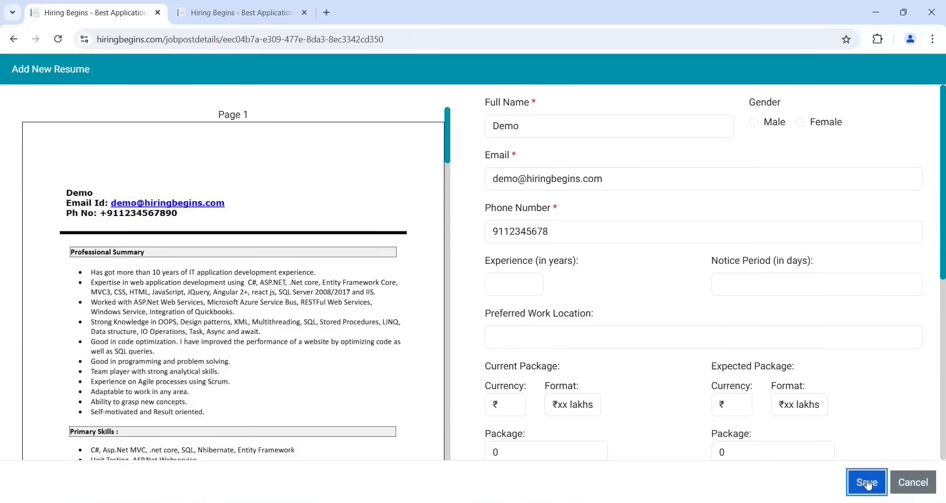
pyautogui.scroll(-5, 484, 312)
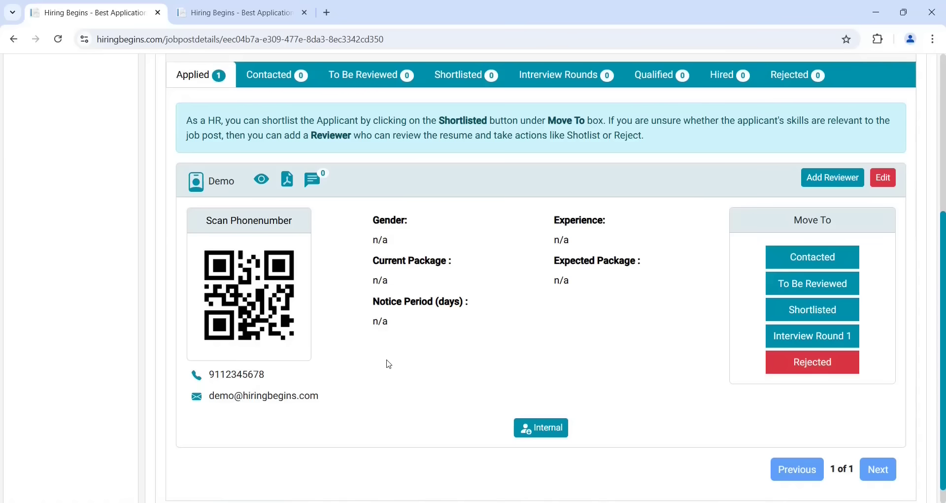
pyautogui.click(288, 185)
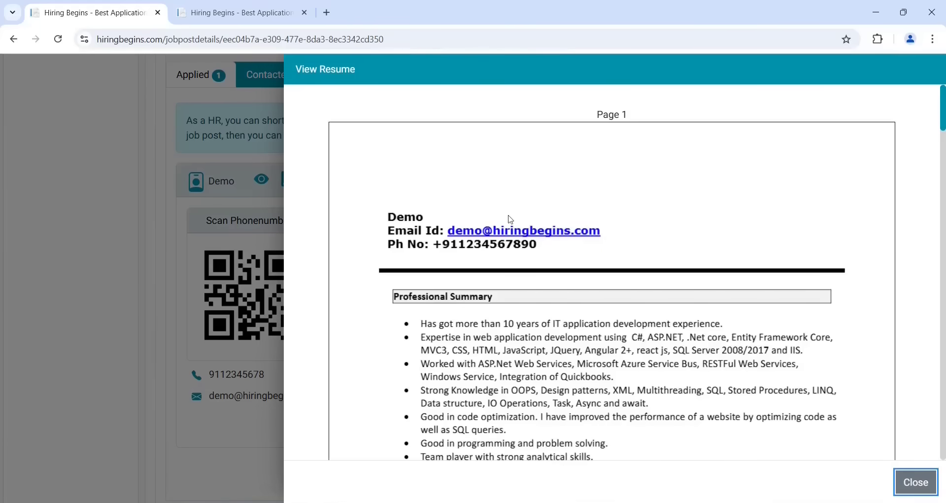
pyautogui.click(920, 480)
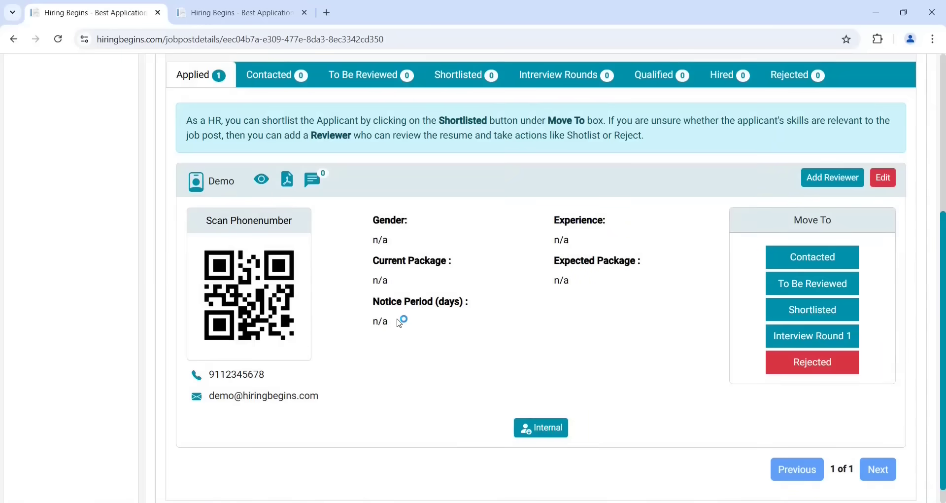
# Add the private comment "This is demo comment." to the Demo applicant
pyautogui.click(313, 181)
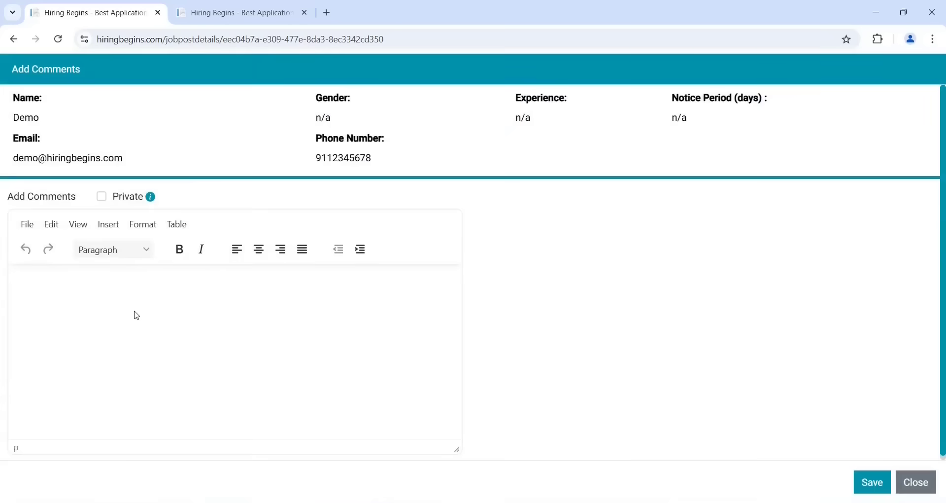
pyautogui.write('This is demo comment.')
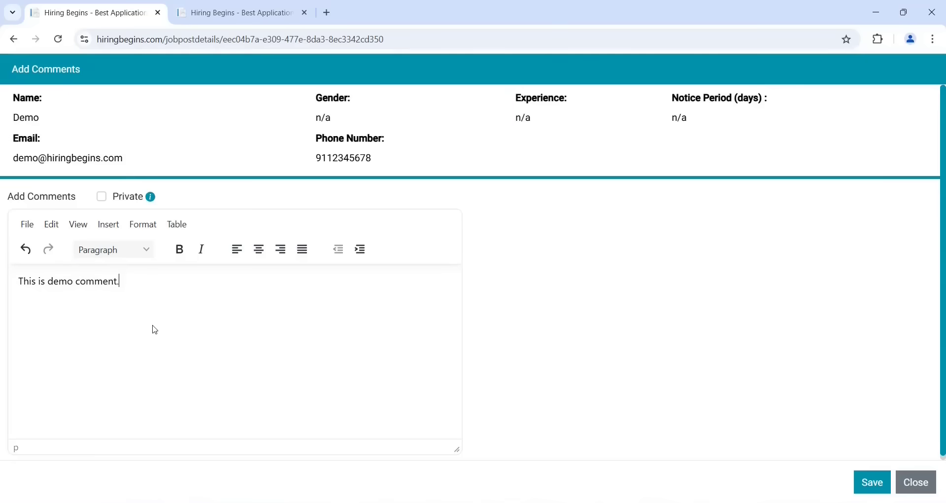
pyautogui.click(106, 201)
pyautogui.click(874, 487)
# Reopen the applicant's comments to confirm the saved comment, then close them
pyautogui.scroll(-3, 490, 459)
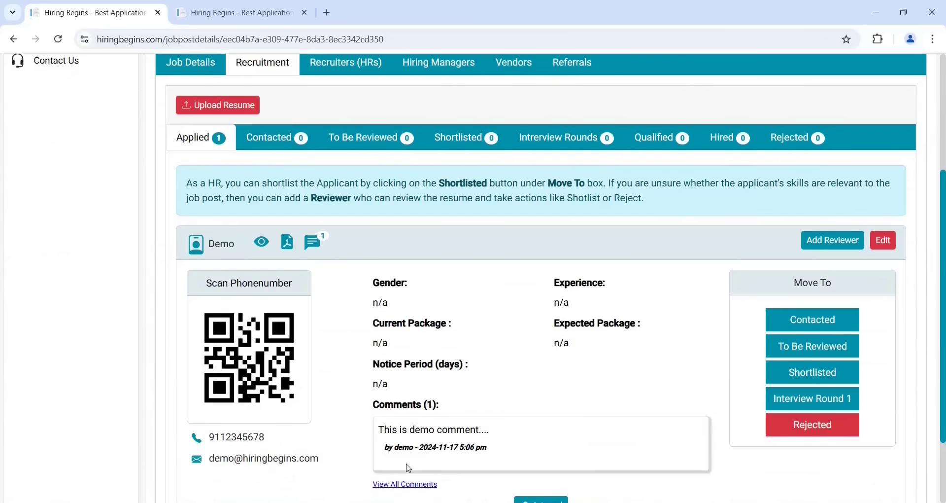
pyautogui.click(400, 486)
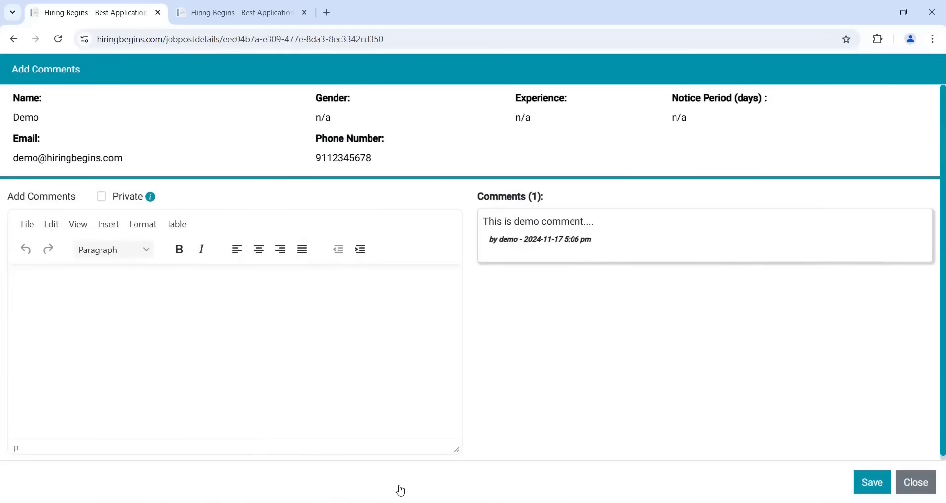
pyautogui.click(916, 483)
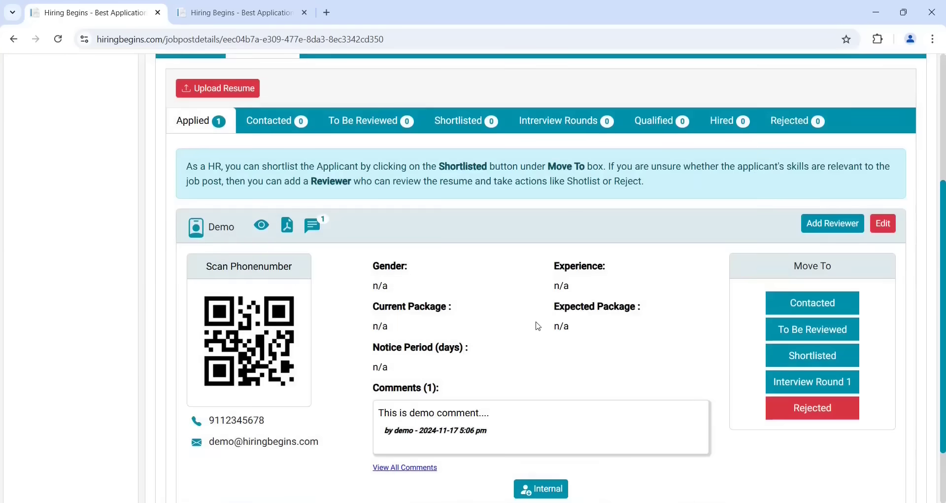
pyautogui.scroll(3, 538, 326)
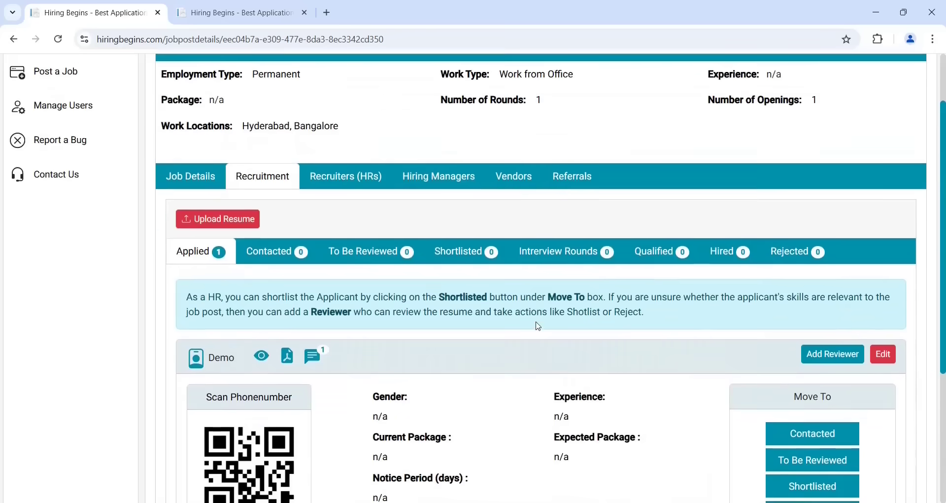
# Show the job's referral links and open the internal referral page, focusing its Email field
pyautogui.click(575, 186)
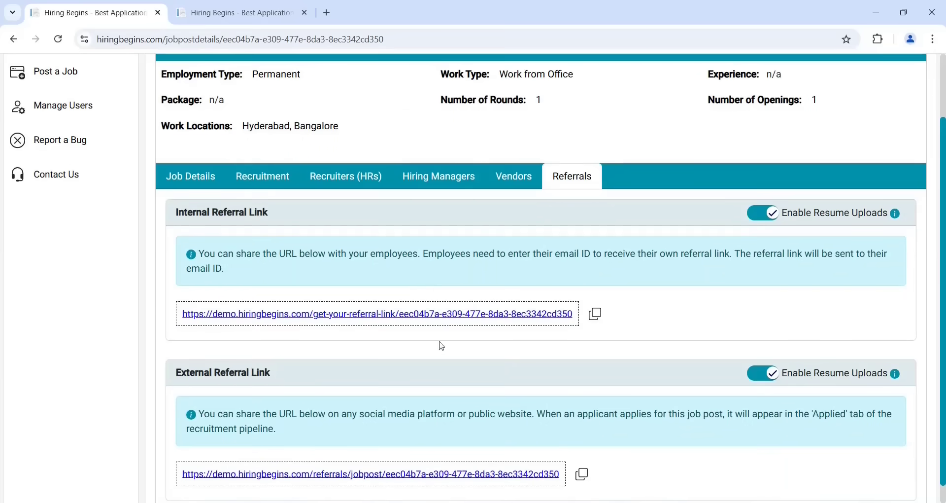
pyautogui.click(381, 320)
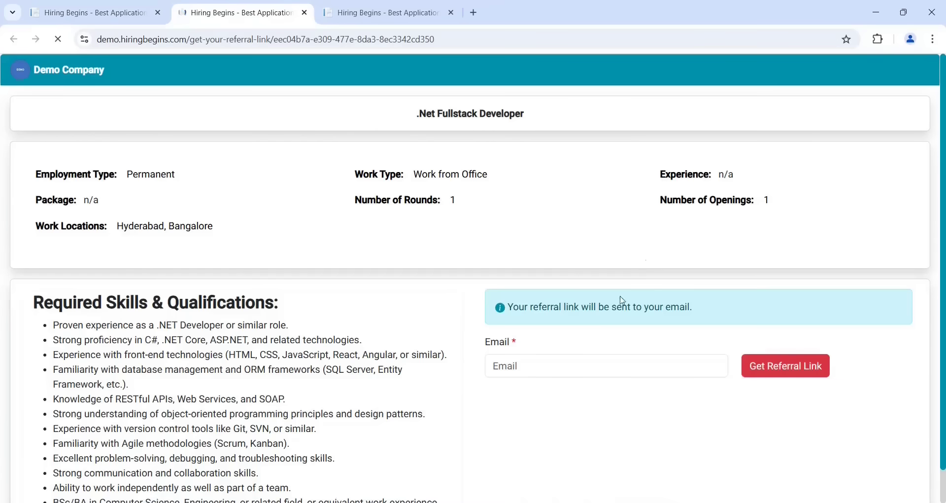
pyautogui.click(572, 367)
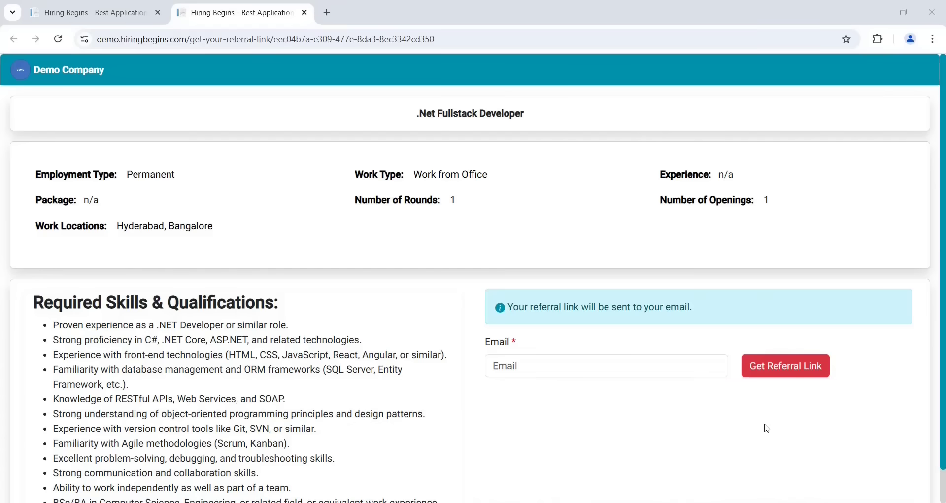
# Return to the job post's recruitment pipeline and look over the applicants
pyautogui.click(109, 7)
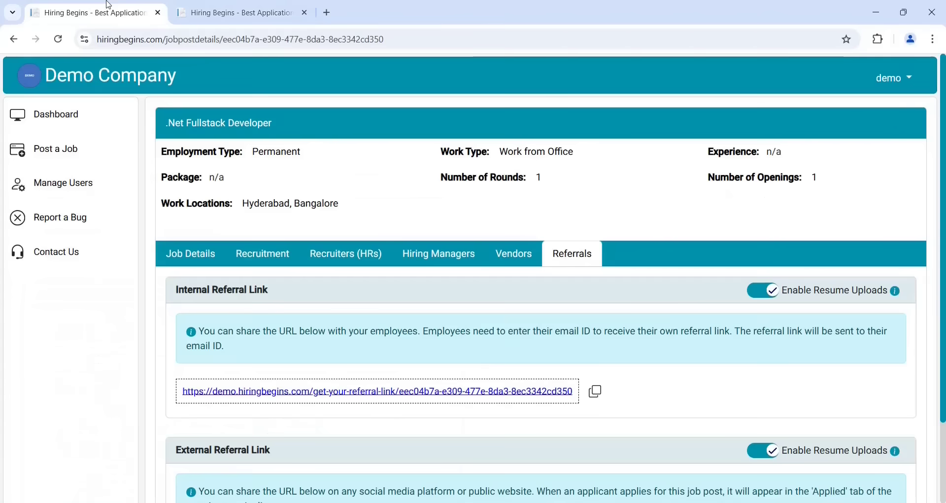
pyautogui.click(249, 261)
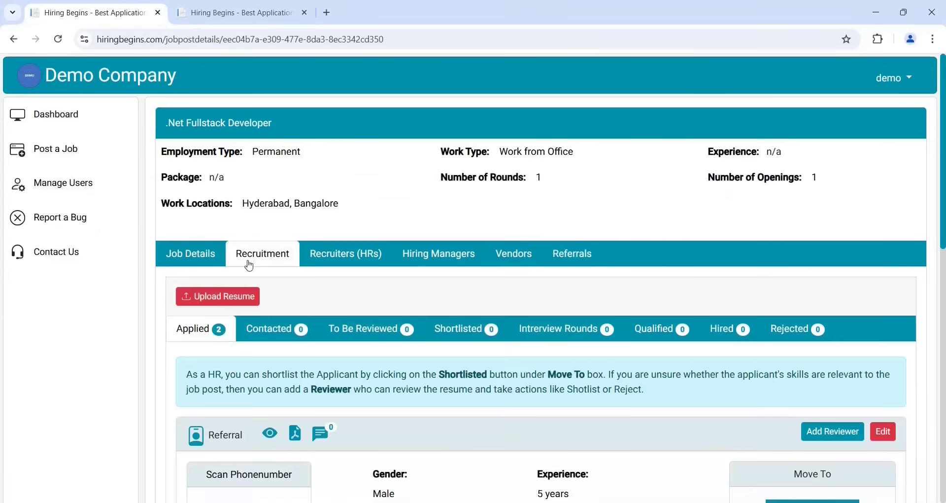
pyautogui.scroll(-6, 420, 447)
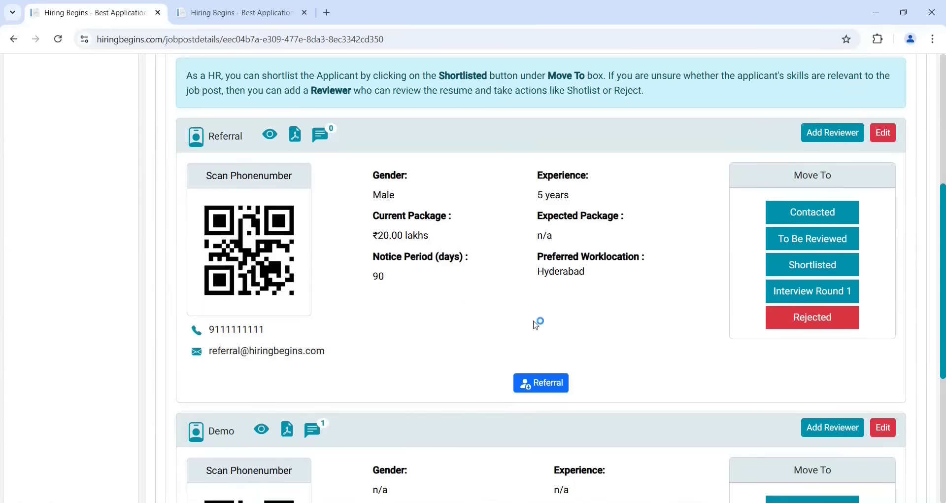
pyautogui.moveTo(546, 392)
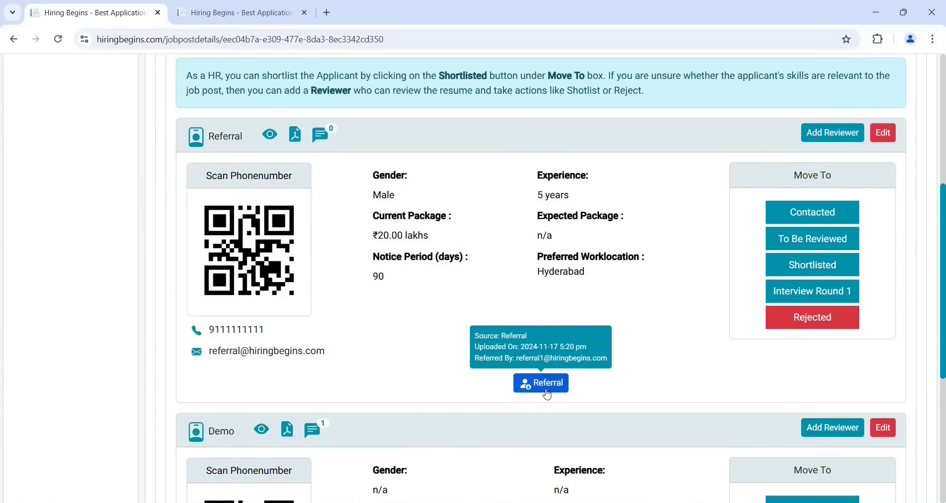
pyautogui.scroll(3, 547, 394)
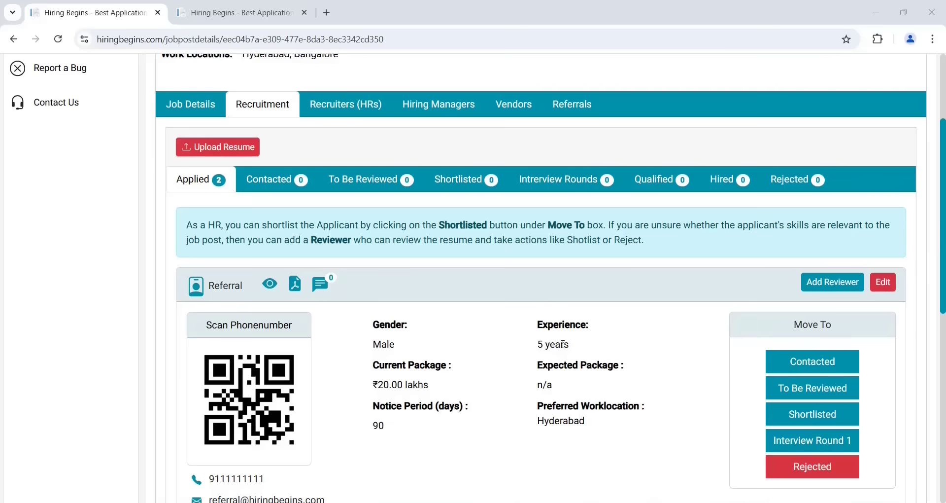
# Move the Referral applicant to Contacted and view that stage's applicant card
pyautogui.click(816, 367)
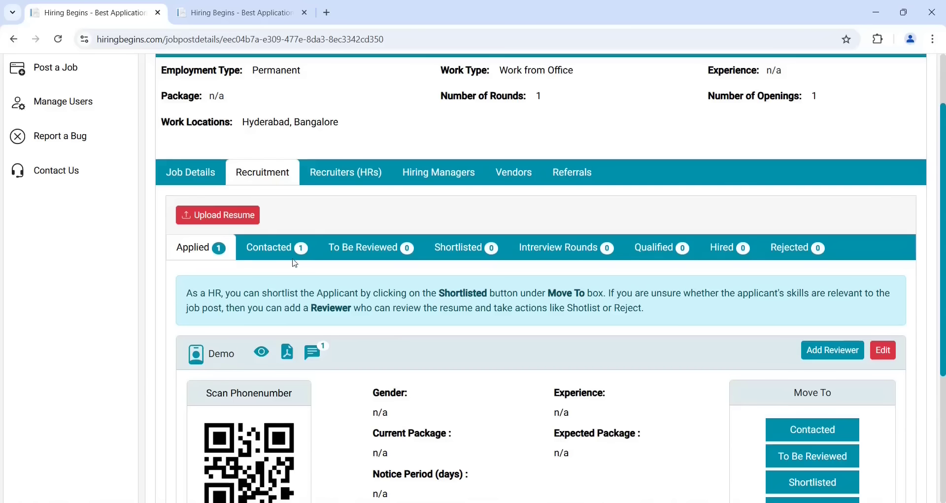
pyautogui.click(281, 251)
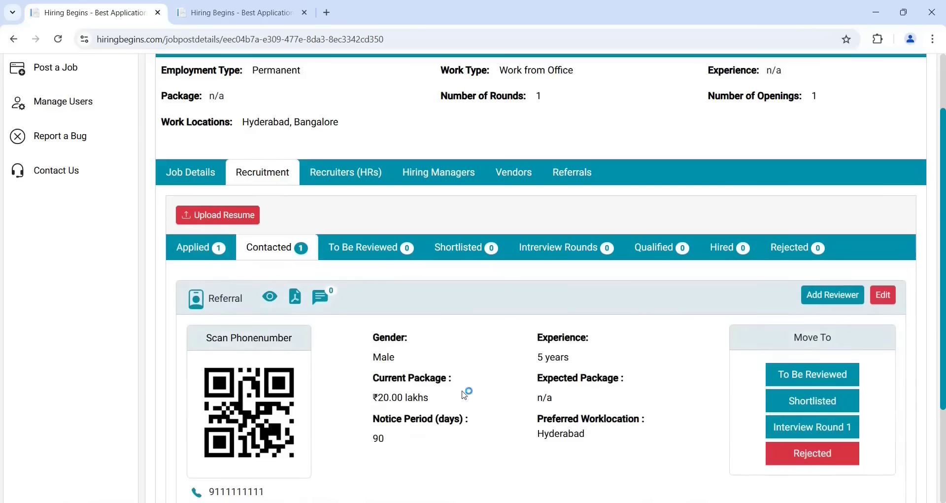
pyautogui.scroll(-1, 508, 350)
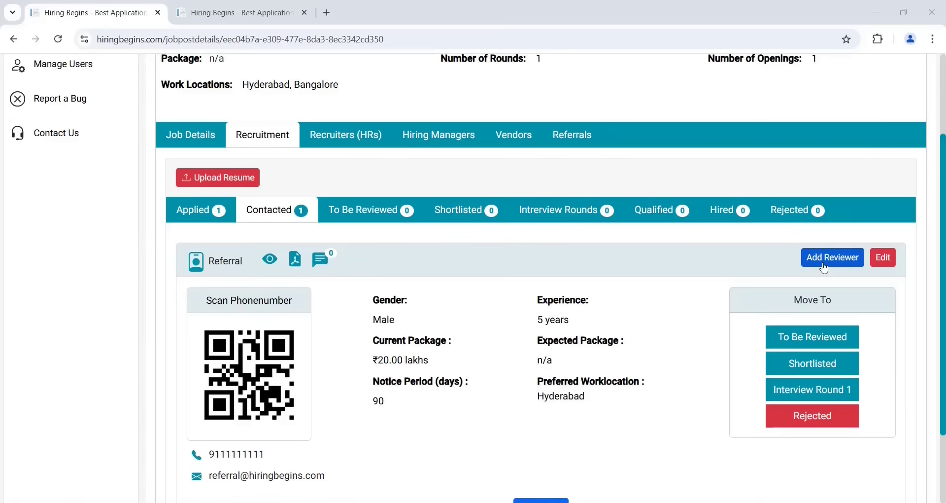
# Add the reviewer's e-mail as a reviewer for the Referral applicant and save
pyautogui.click(824, 268)
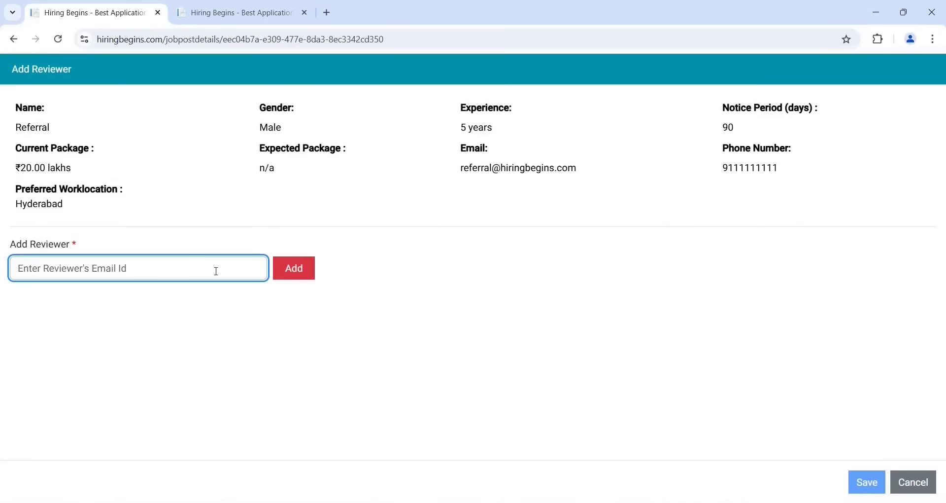
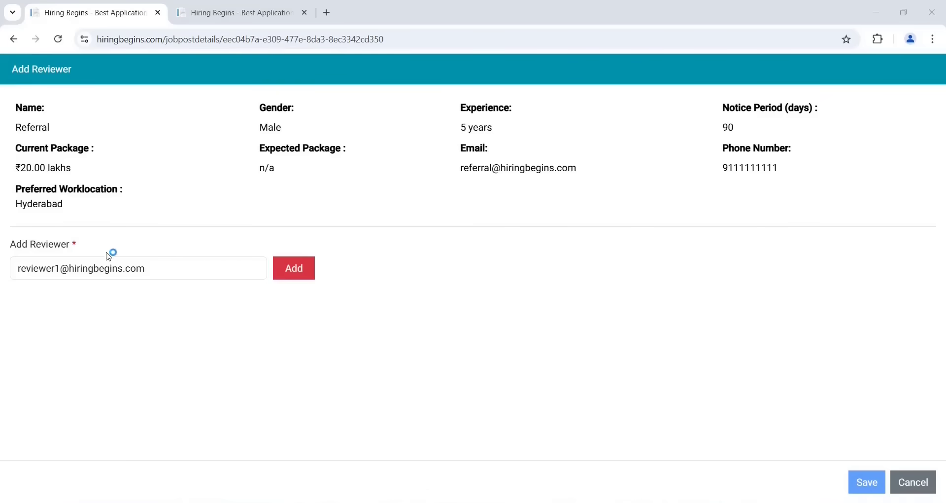
pyautogui.click(299, 279)
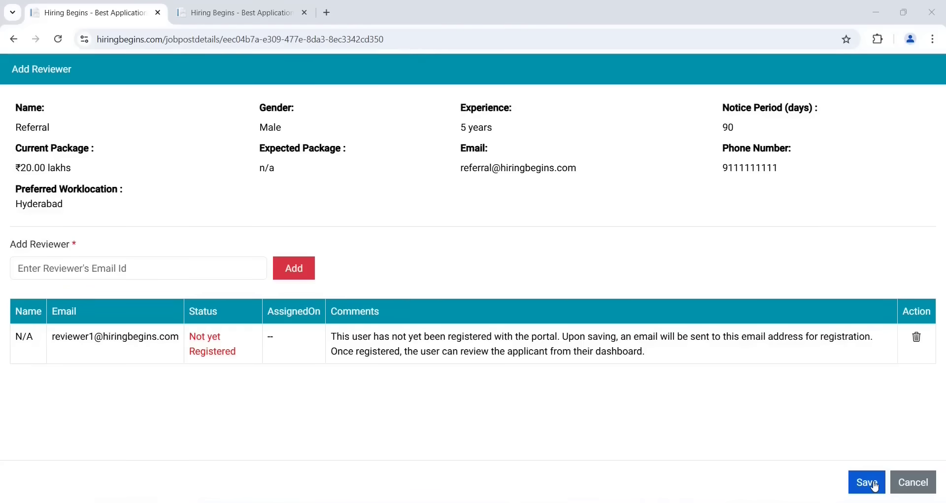
pyautogui.click(876, 485)
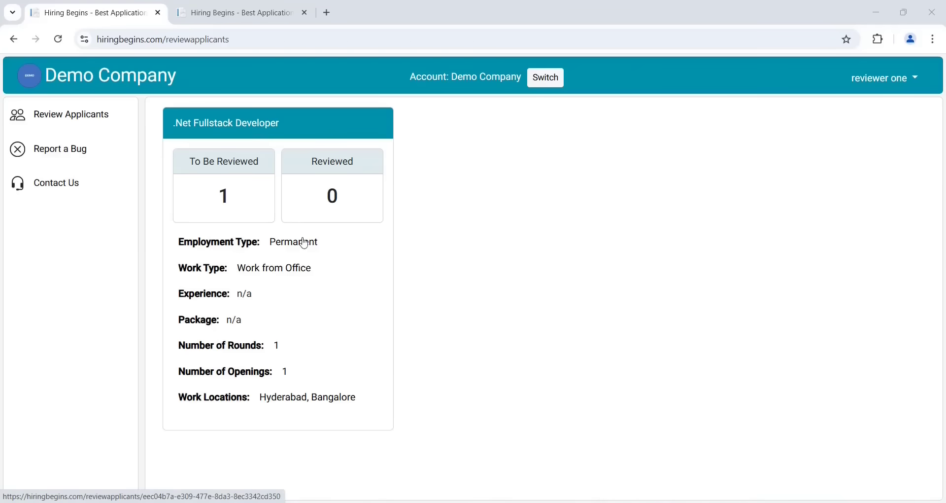
# Review the Referral applicant from To Be Reviewed and confirm shortlisting them
pyautogui.click(235, 195)
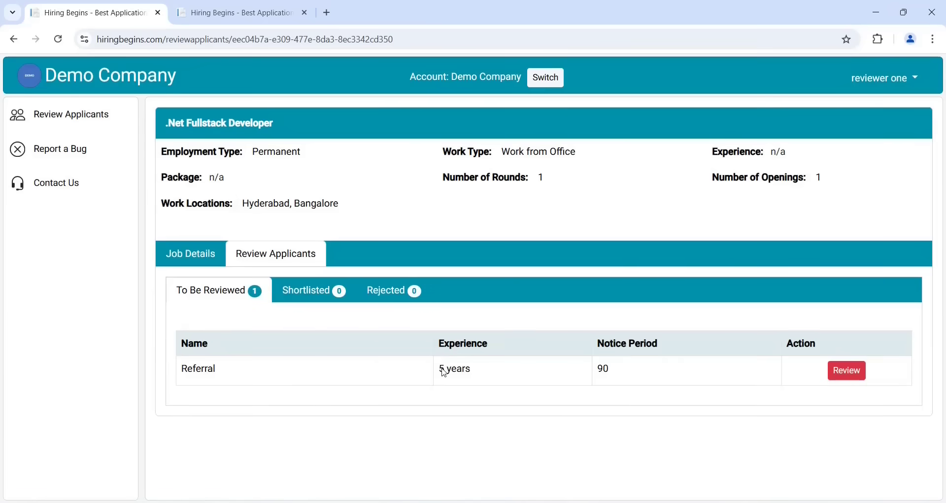
pyautogui.click(847, 370)
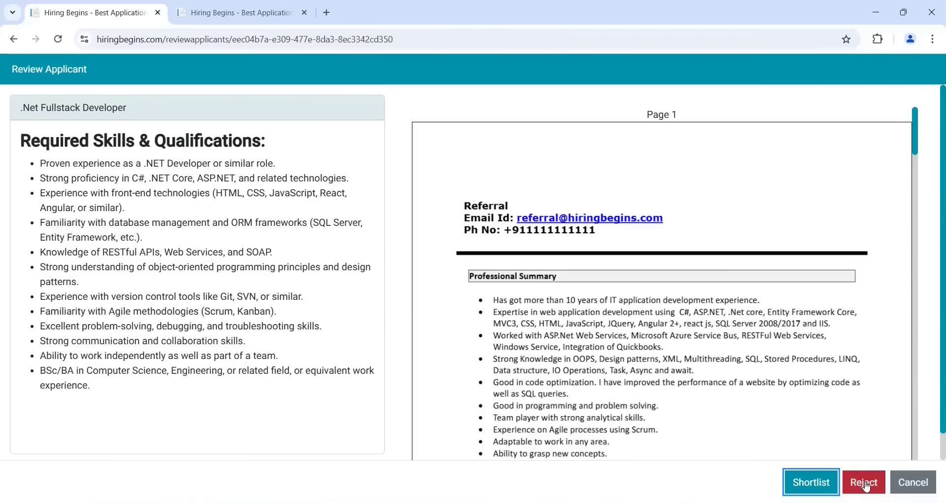
pyautogui.click(813, 483)
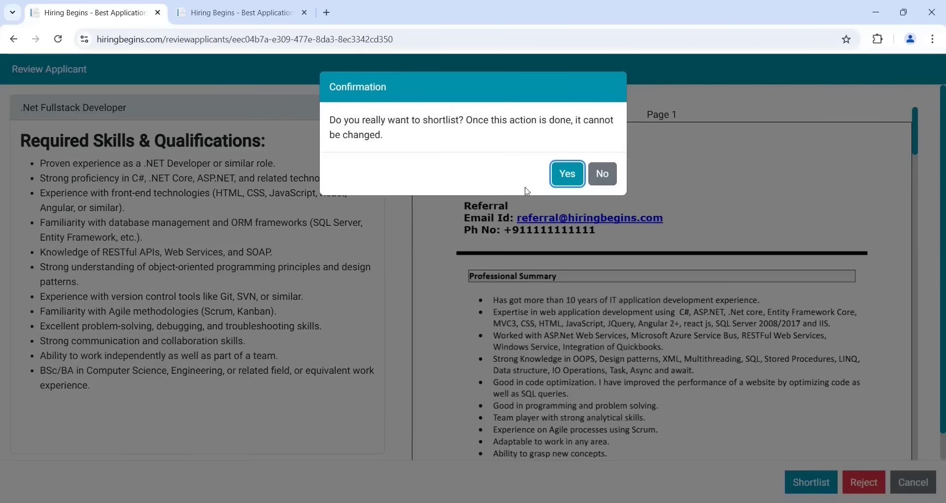
pyautogui.click(558, 184)
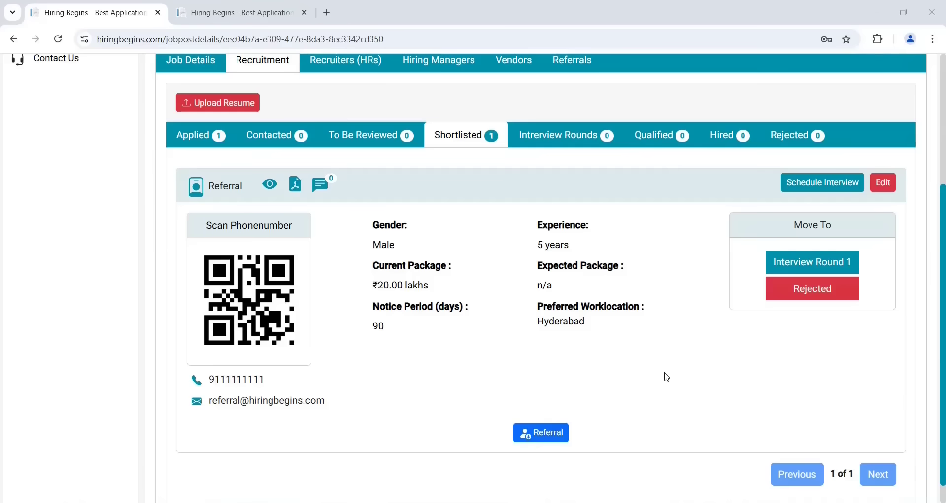
# Add the interviewer and set the interview for 19-11-2024 at 11:30 PM
pyautogui.click(832, 187)
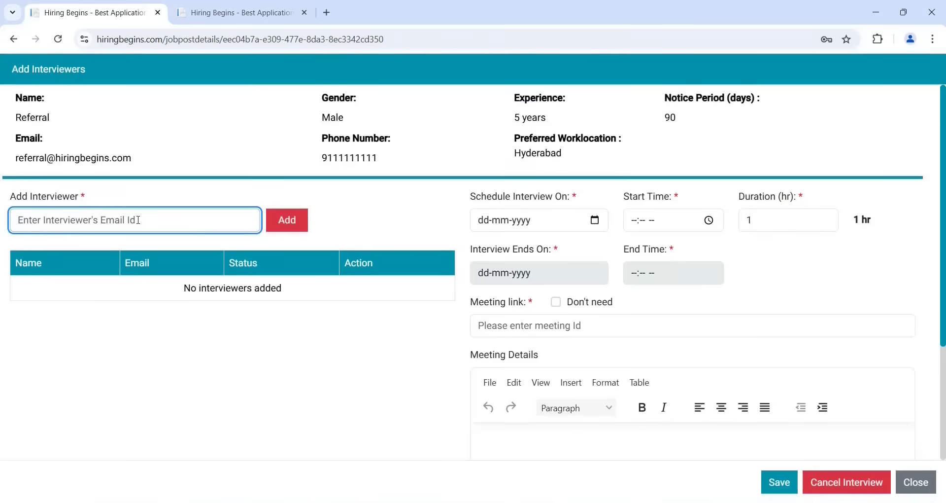
pyautogui.hotkey('ctrl', 'v')
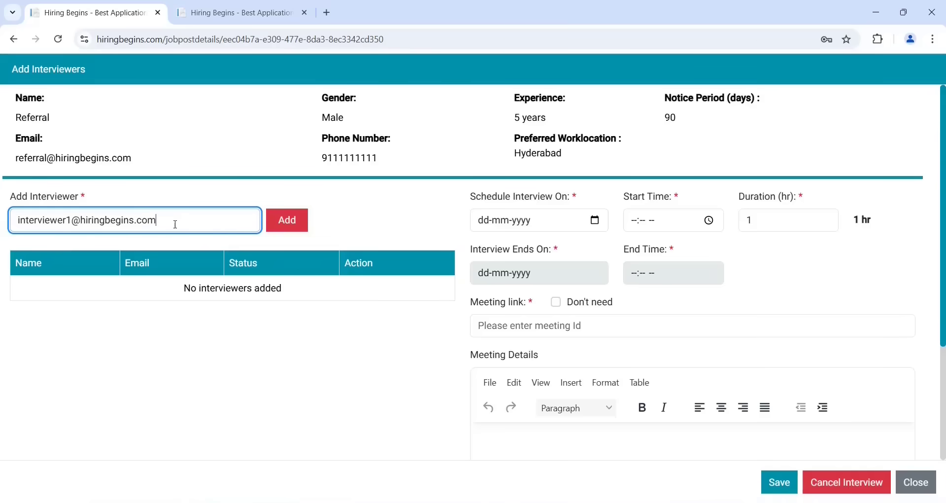
pyautogui.click(293, 224)
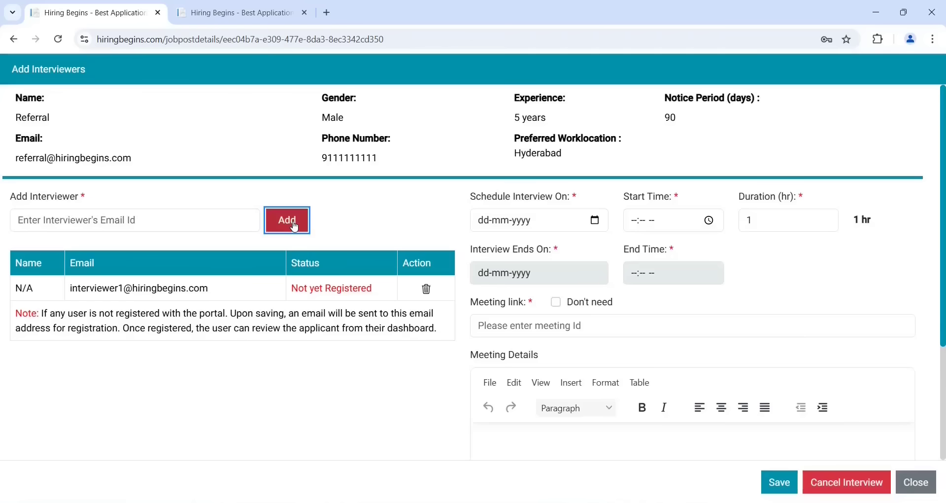
pyautogui.click(595, 221)
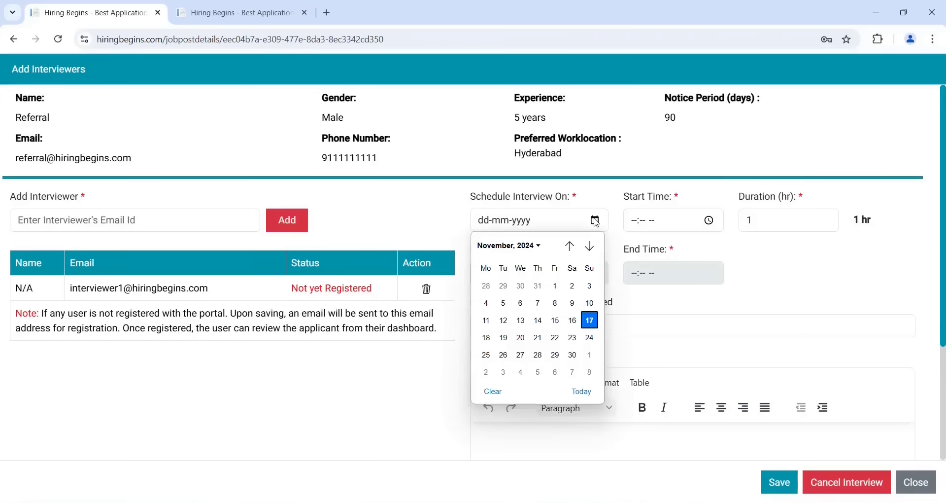
pyautogui.click(504, 338)
pyautogui.click(709, 221)
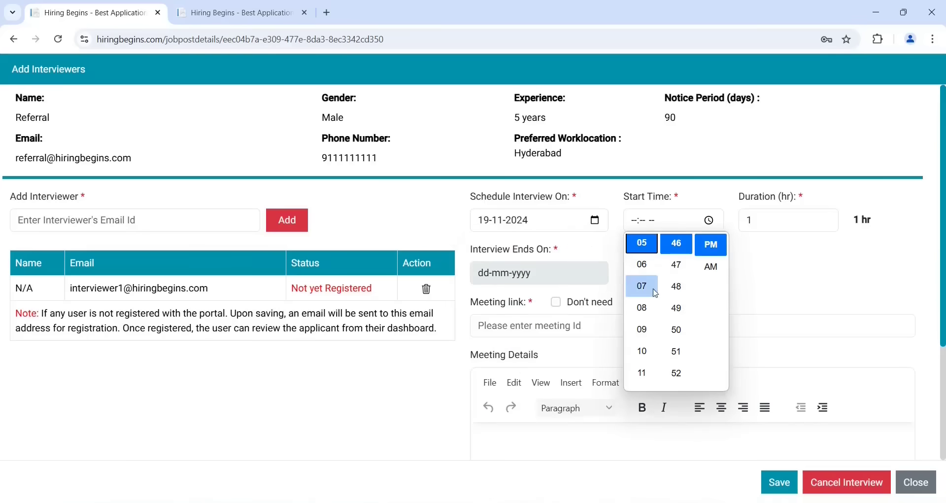
pyautogui.click(643, 374)
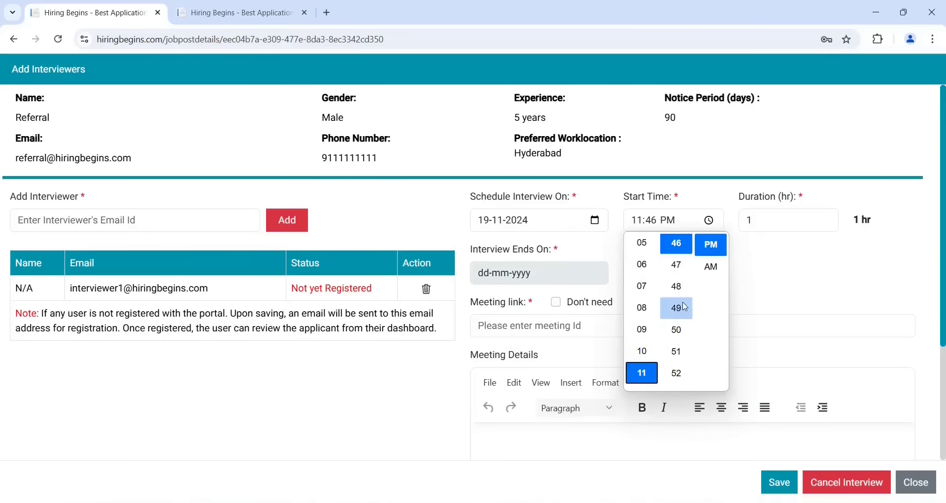
pyautogui.scroll(5, 678, 306)
pyautogui.click(678, 306)
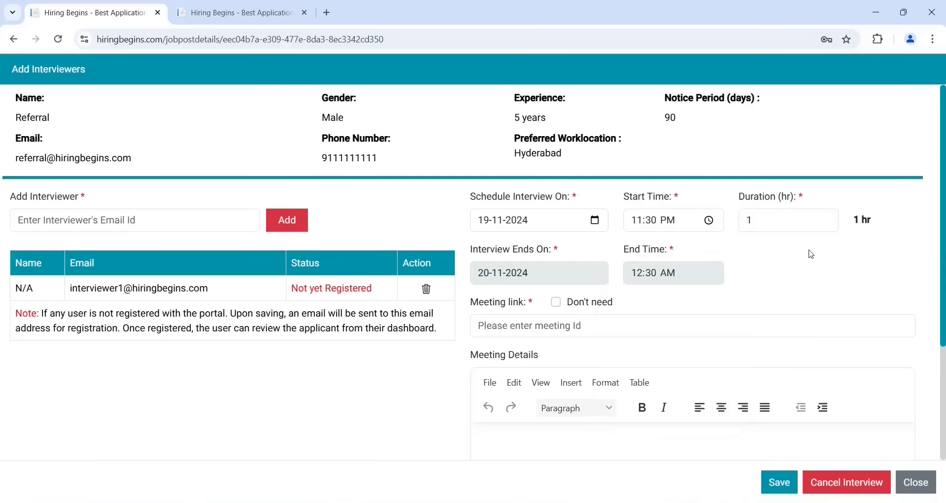
# Mark that no meeting link is needed and save the one-hour interview
pyautogui.click(541, 328)
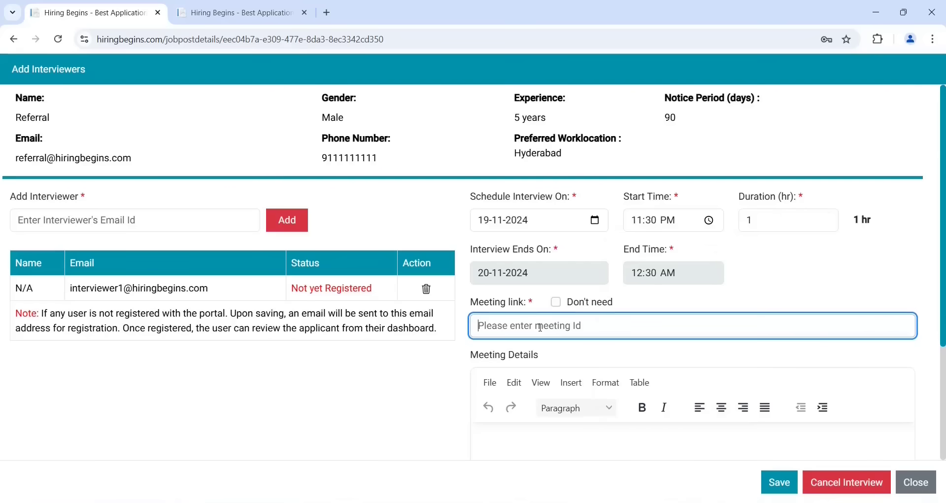
pyautogui.click(557, 302)
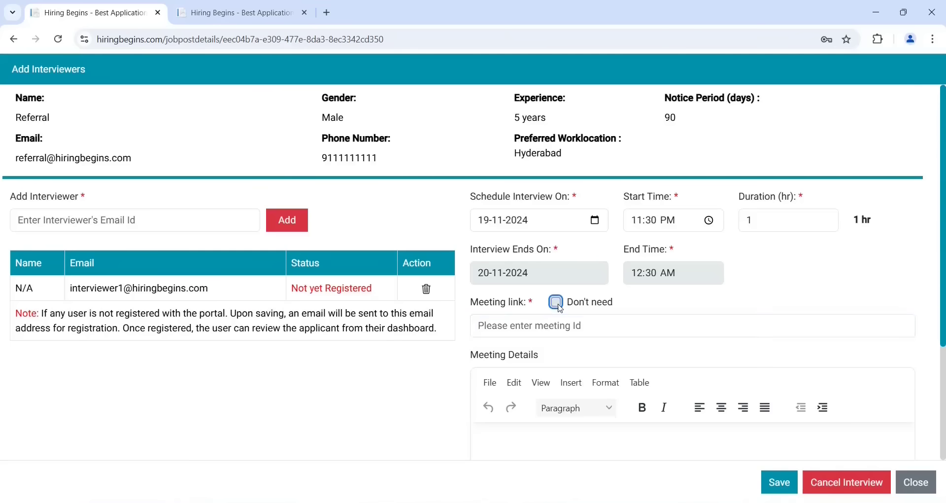
pyautogui.scroll(-2, 561, 309)
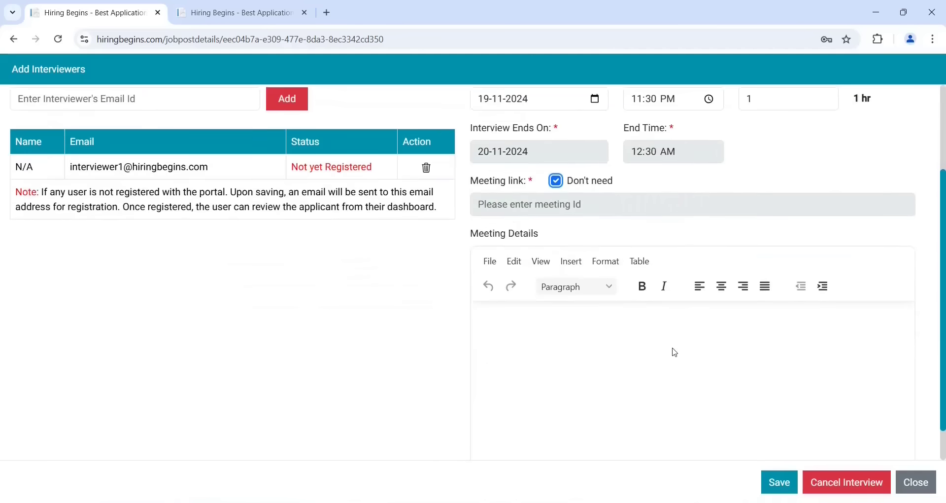
pyautogui.click(562, 343)
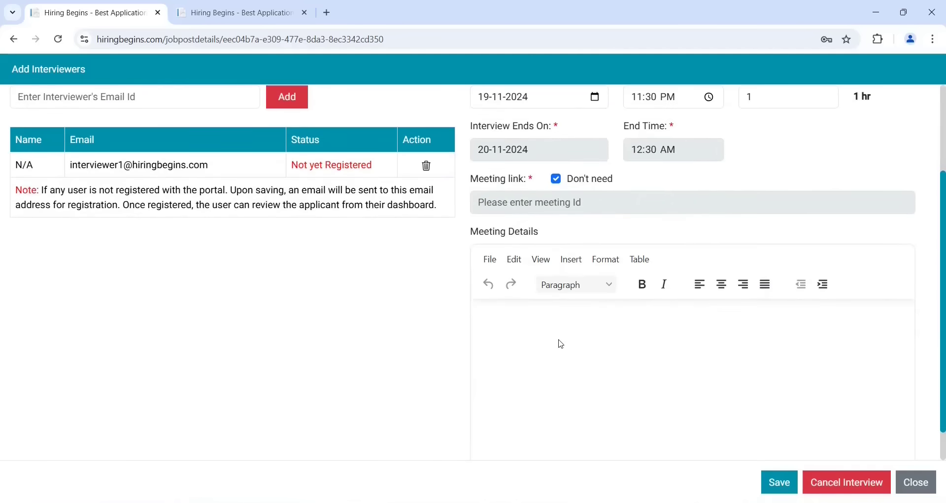
pyautogui.scroll(2, 561, 344)
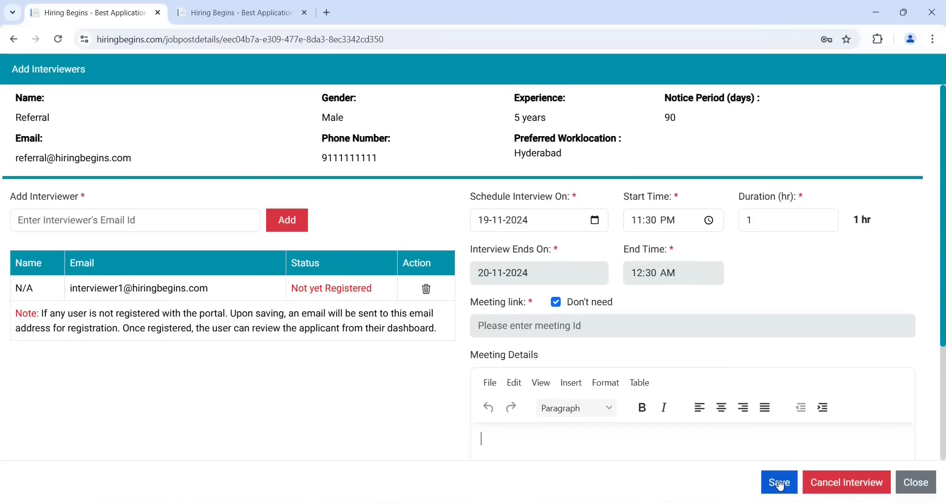
pyautogui.click(780, 483)
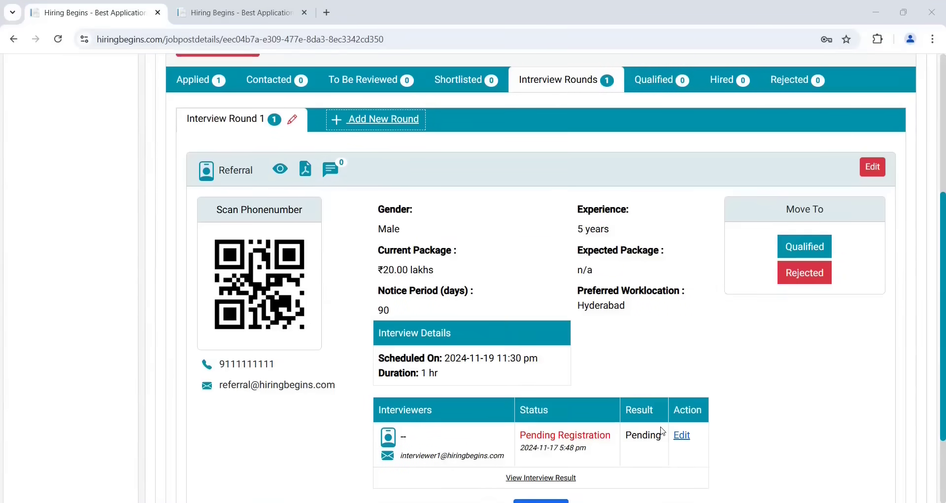
# Give feedback 'Interview performance was good', rate communication 6.5 and performance 9, and pass the applicant
pyautogui.scroll(-1, 663, 432)
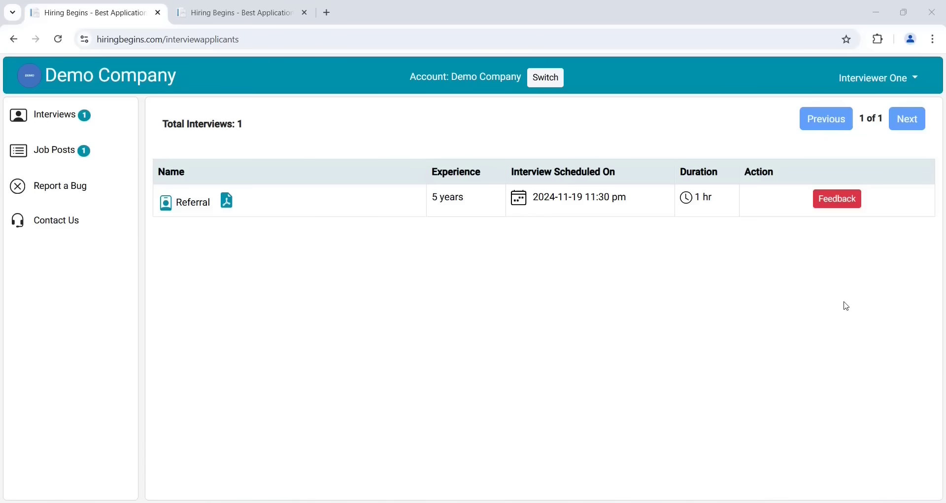
pyautogui.click(845, 207)
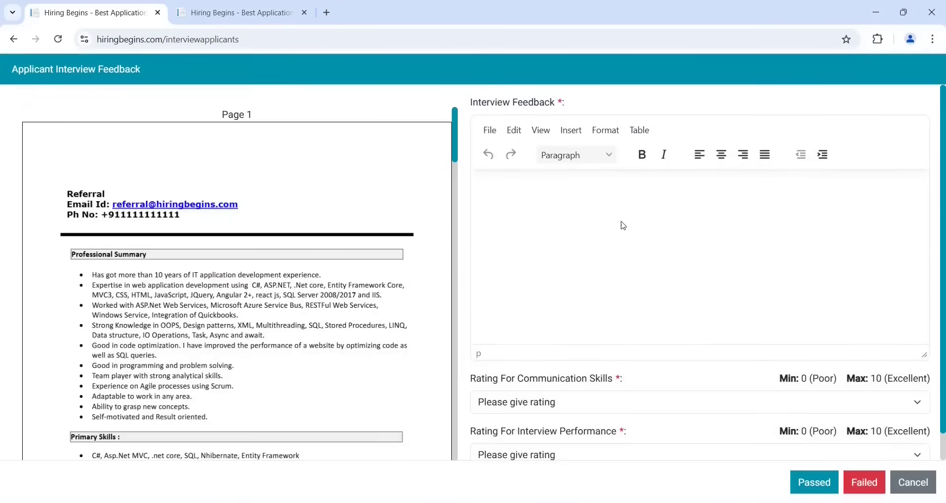
pyautogui.write('Interview performance was good')
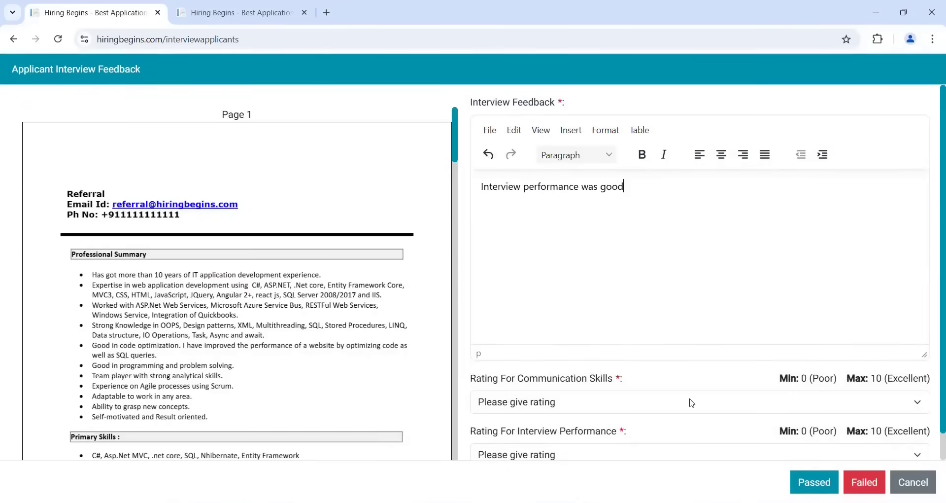
pyautogui.click(623, 402)
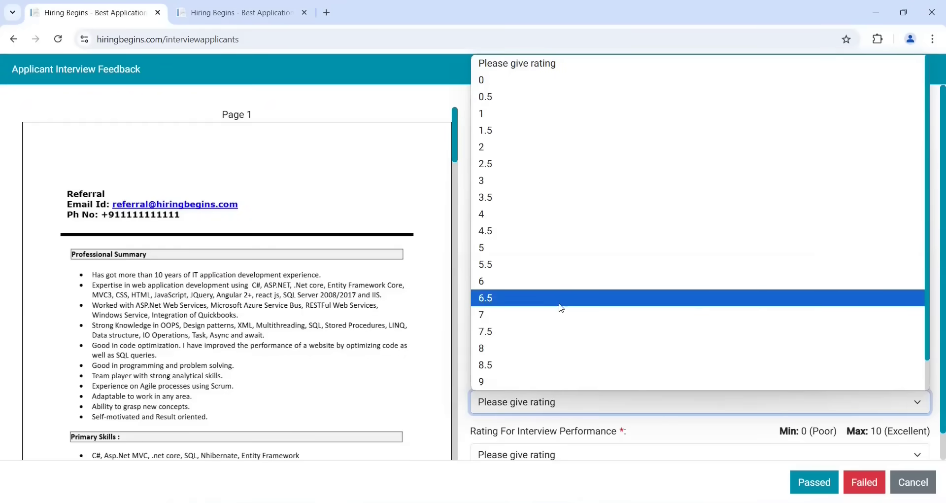
pyautogui.click(562, 305)
pyautogui.click(608, 448)
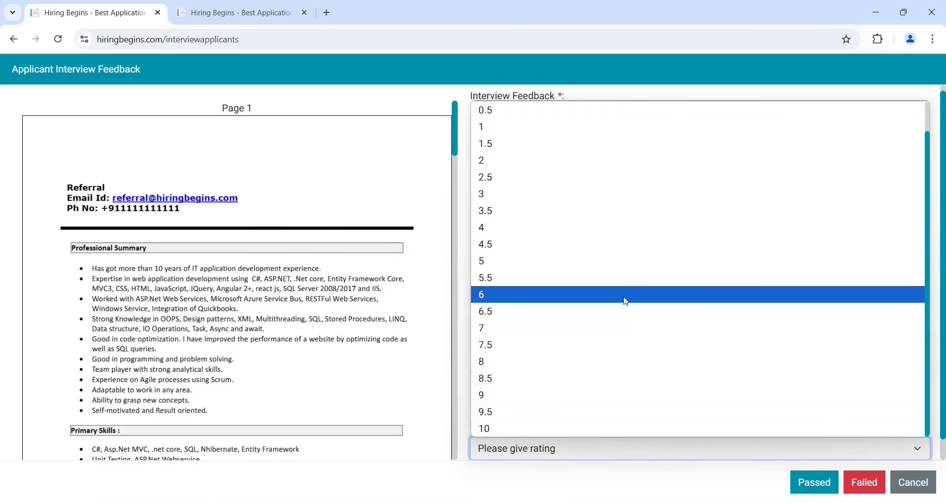
pyautogui.click(548, 393)
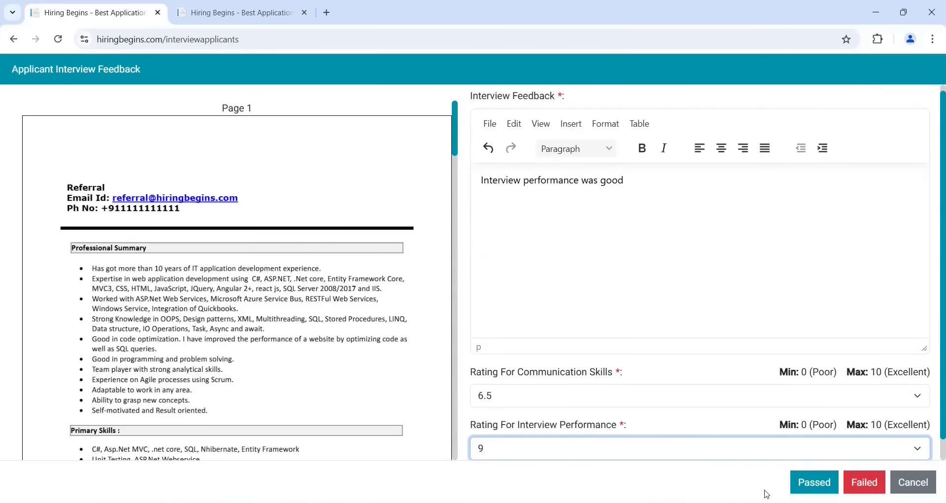
pyautogui.click(818, 488)
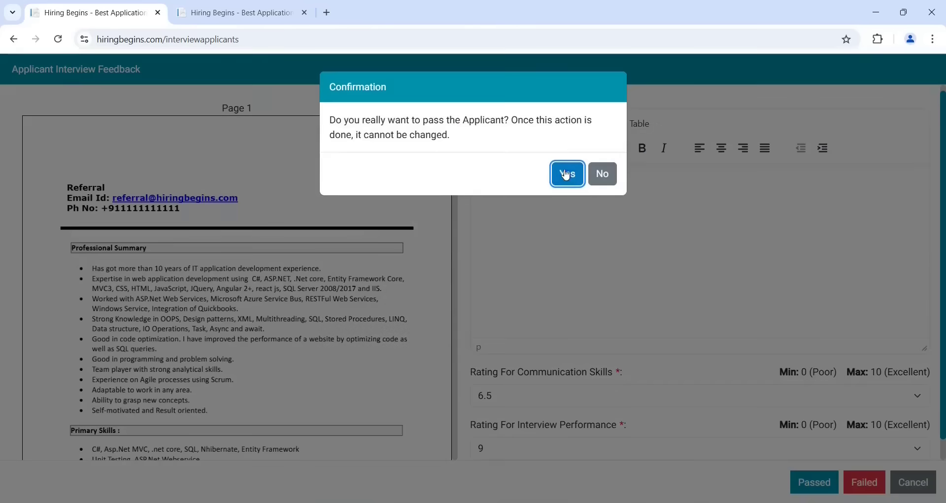
pyautogui.click(567, 175)
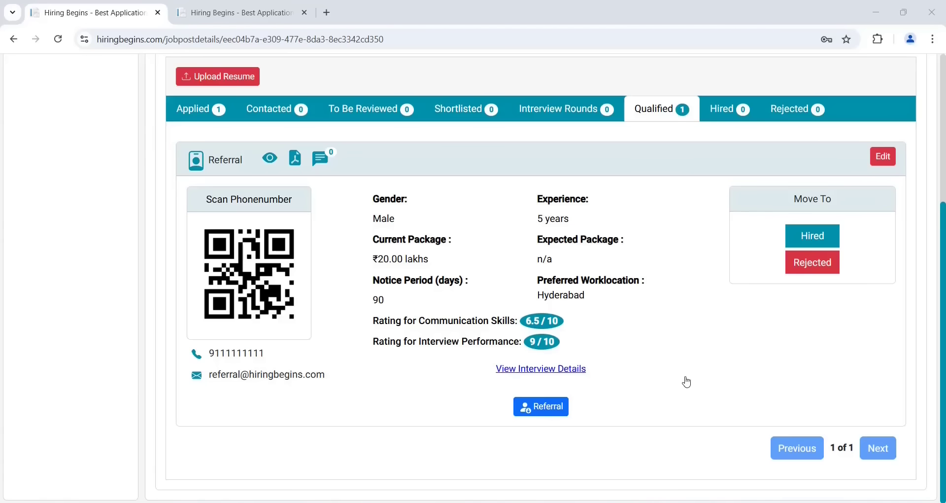
pyautogui.click(554, 375)
pyautogui.scroll(-2, 551, 371)
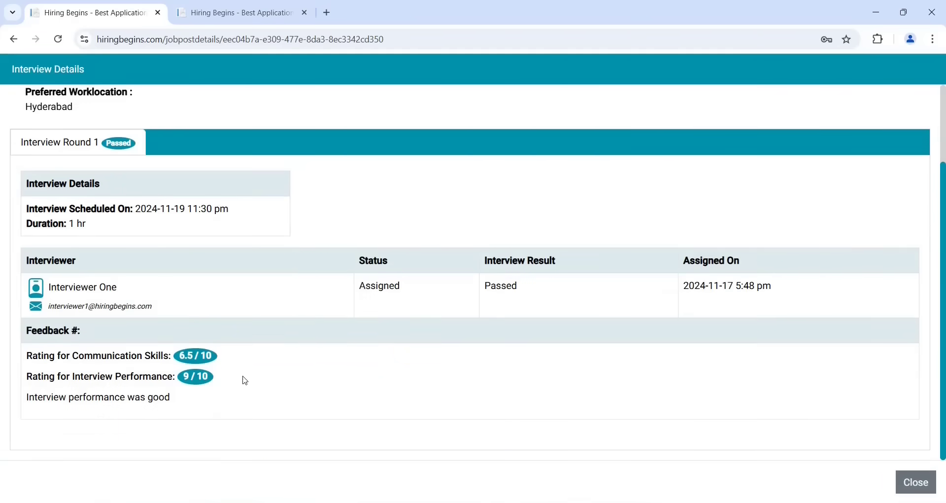
pyautogui.press('Escape')
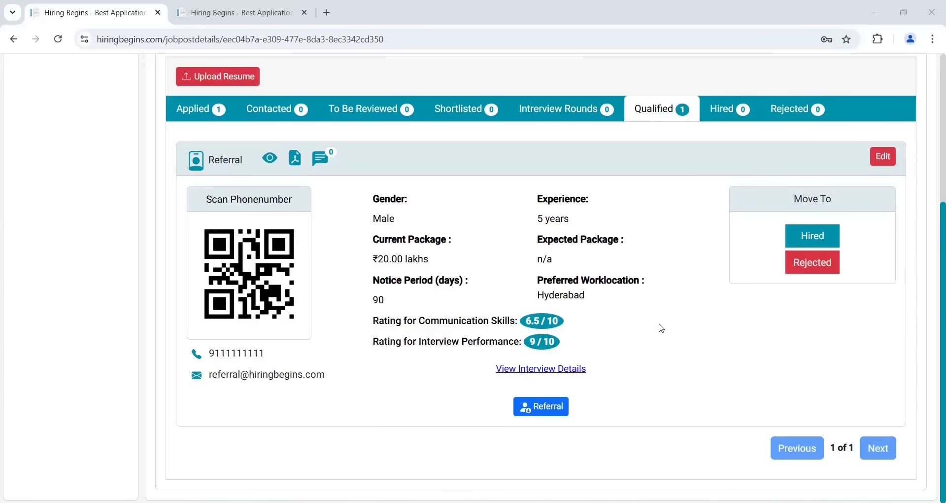
pyautogui.click(559, 116)
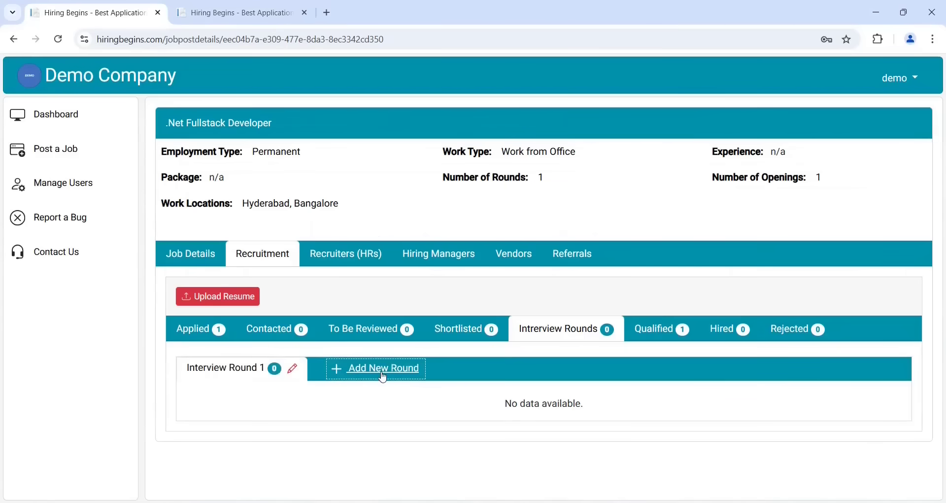
pyautogui.click(383, 377)
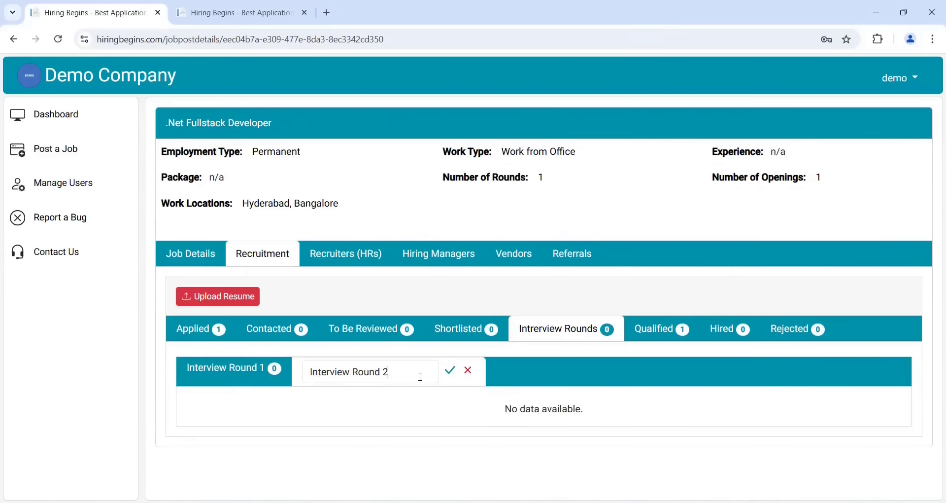
pyautogui.moveTo(420, 377); pyautogui.dragTo(296, 388)
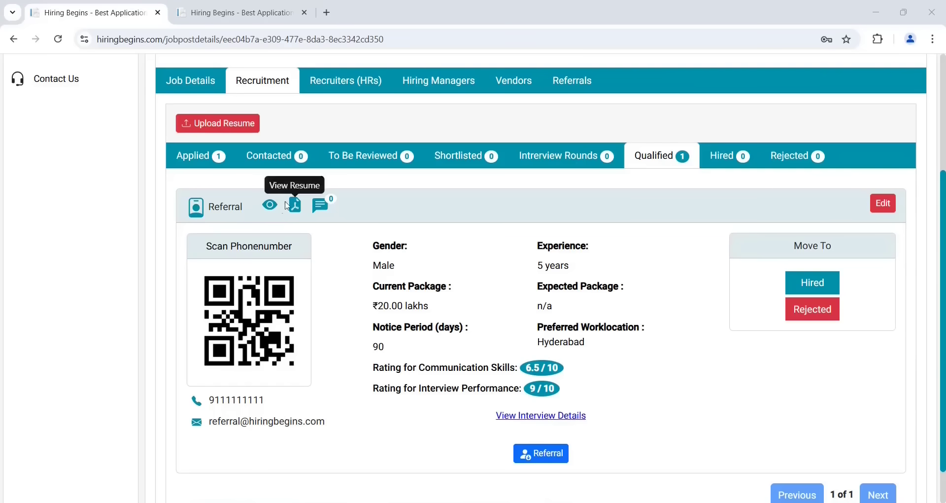
pyautogui.click(271, 208)
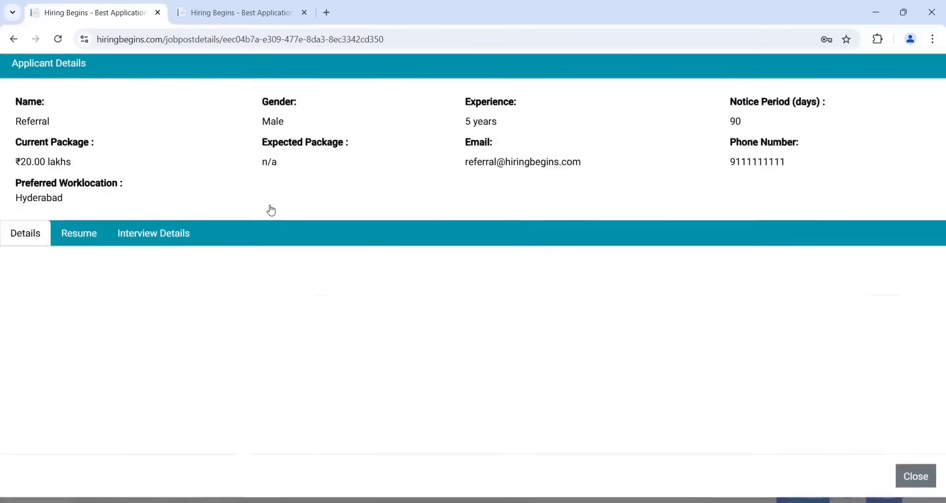
pyautogui.scroll(-3, 448, 363)
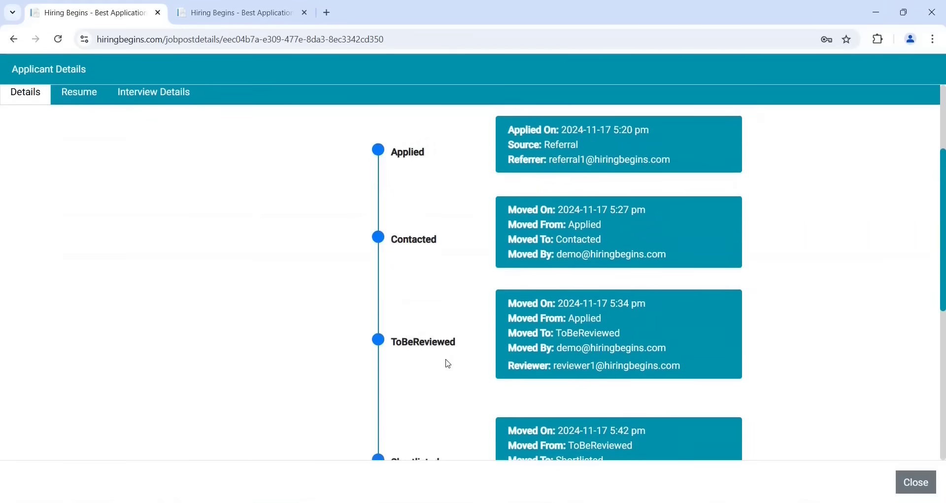
pyautogui.scroll(-7, 448, 364)
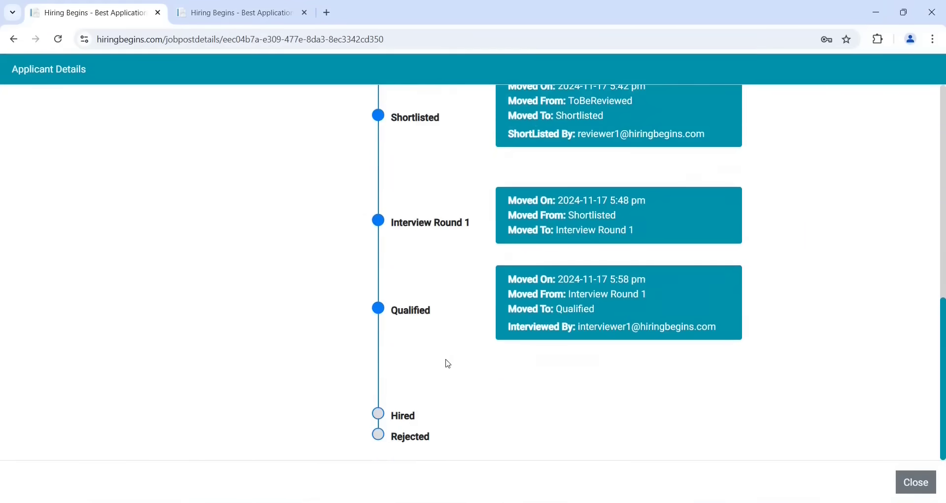
pyautogui.press('Escape')
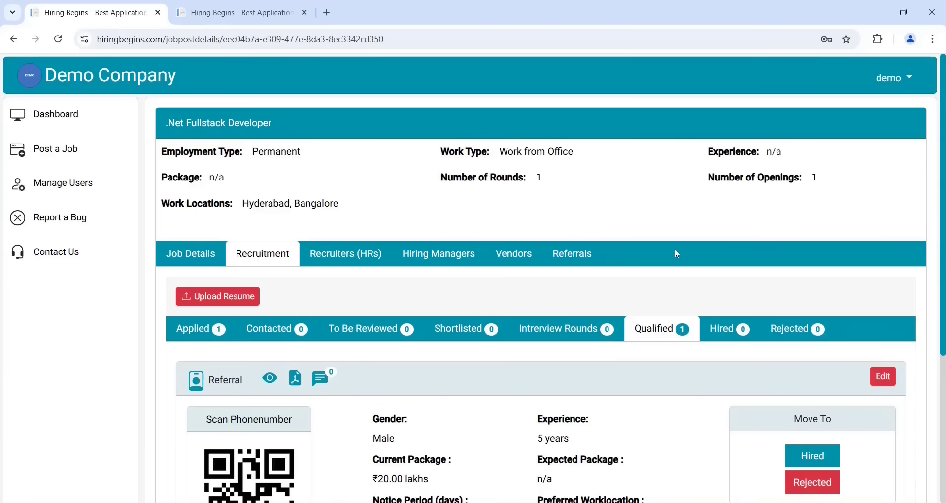
# Add the vendor to the job post by e-mail and confirm
pyautogui.click(512, 255)
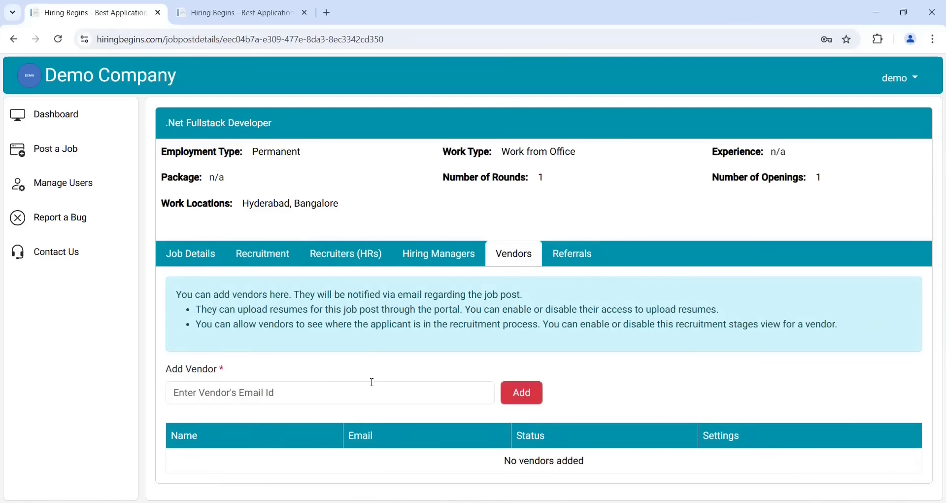
pyautogui.click(316, 395)
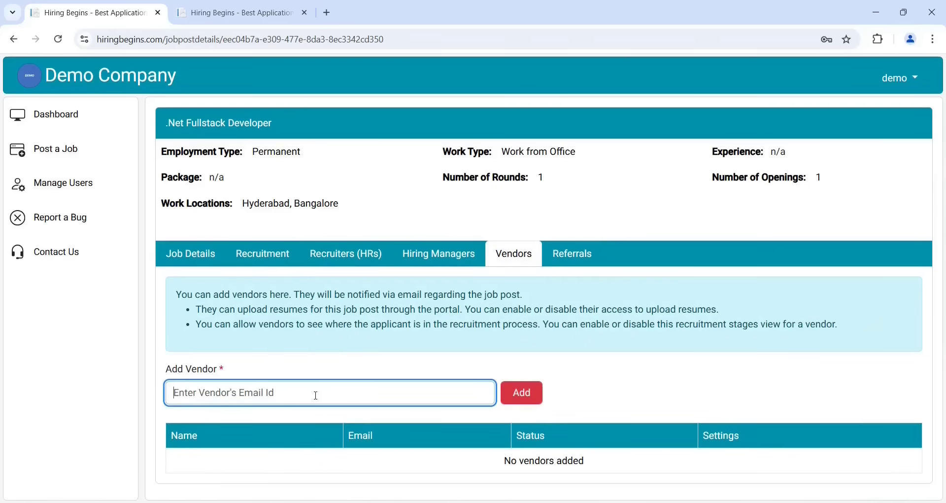
pyautogui.hotkey('ctrl', 'v')
pyautogui.click(528, 398)
pyautogui.click(528, 397)
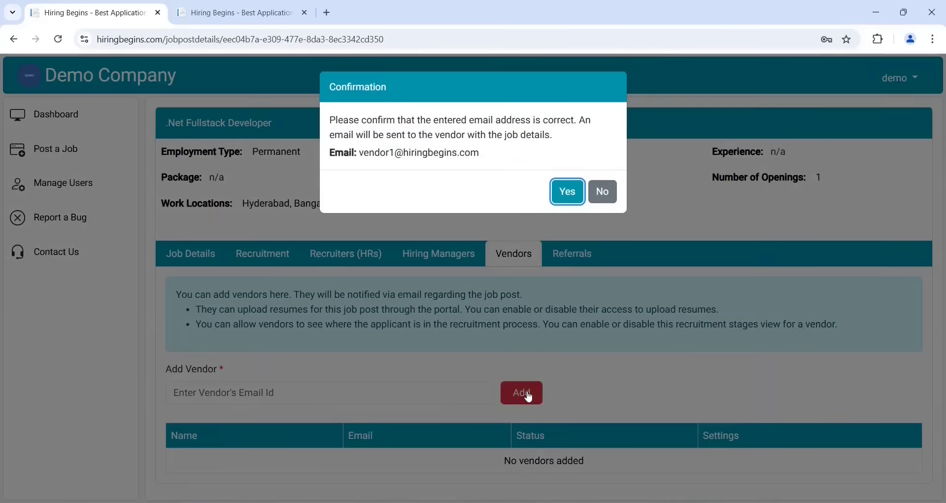
pyautogui.click(566, 193)
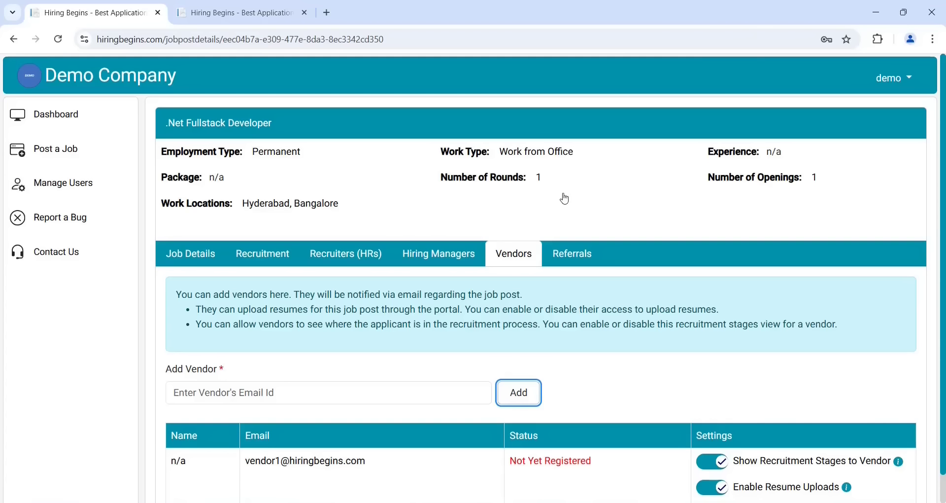
# Hide recruitment stages from the vendor and toggle their resume upload permission
pyautogui.scroll(-1, 804, 396)
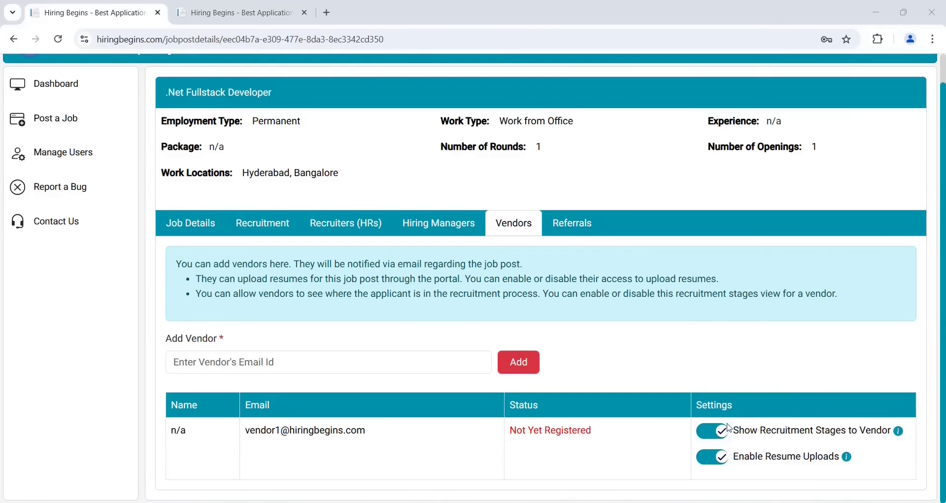
pyautogui.click(712, 431)
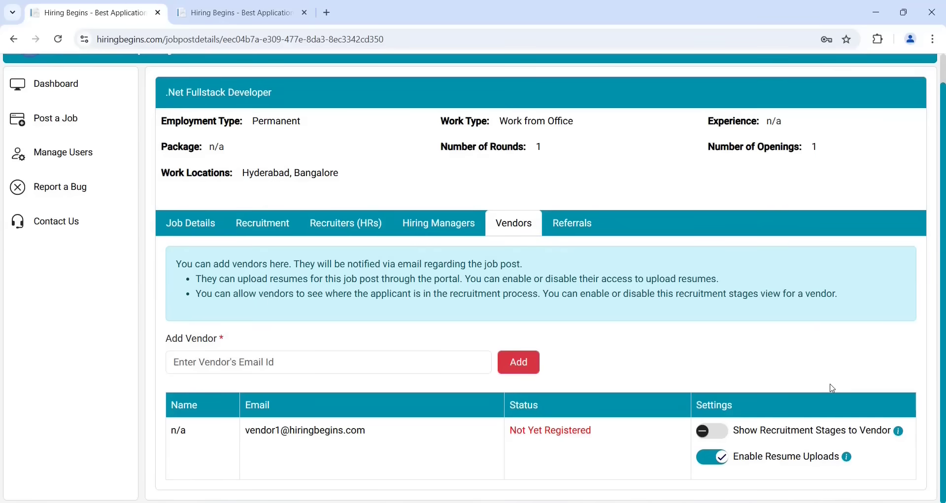
pyautogui.click(708, 464)
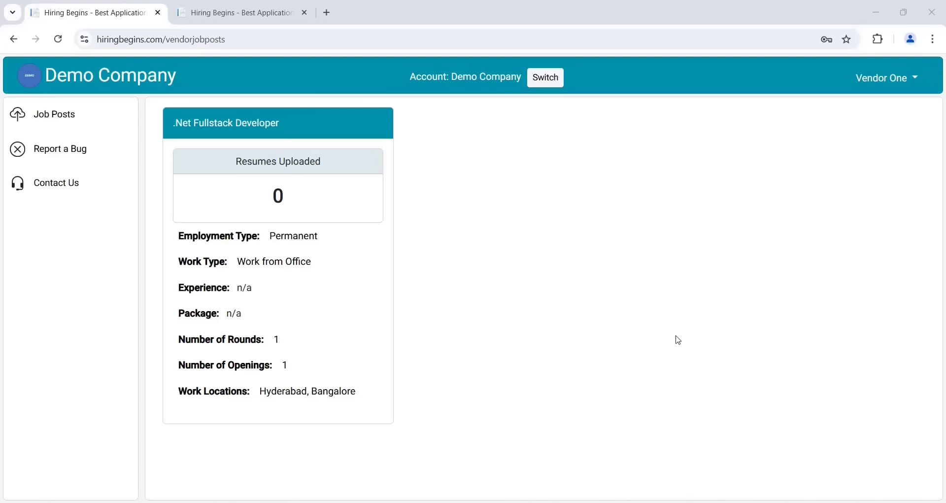
# Upload vendor_resume to the .Net Fullstack Developer post and save it as a new applicant
pyautogui.click(310, 211)
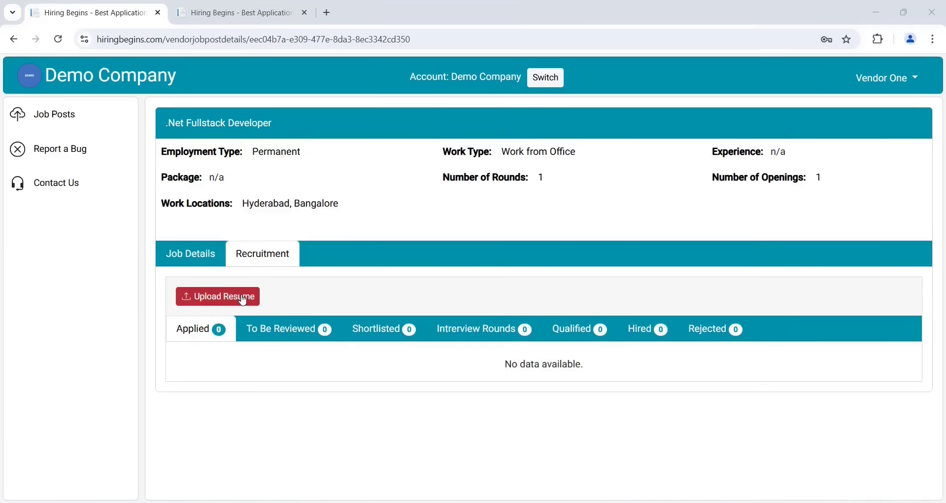
pyautogui.click(243, 300)
pyautogui.click(178, 143)
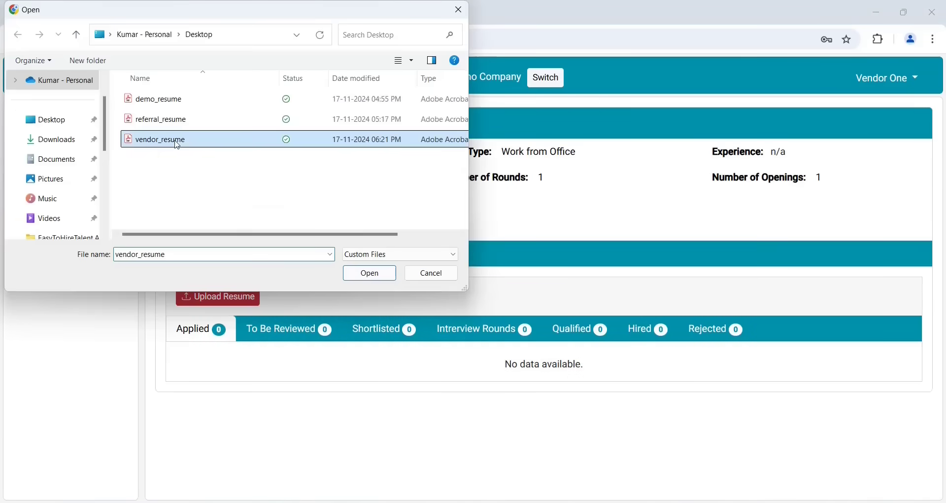
pyautogui.click(368, 273)
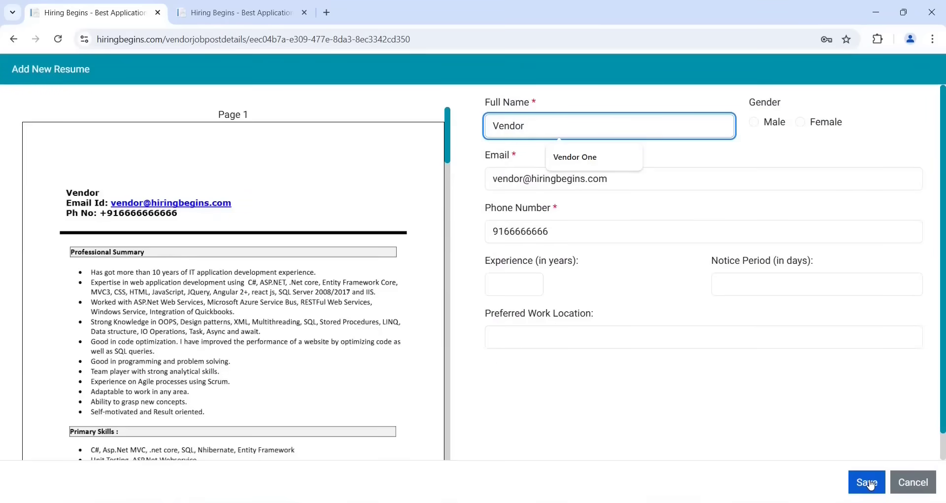
pyautogui.click(868, 483)
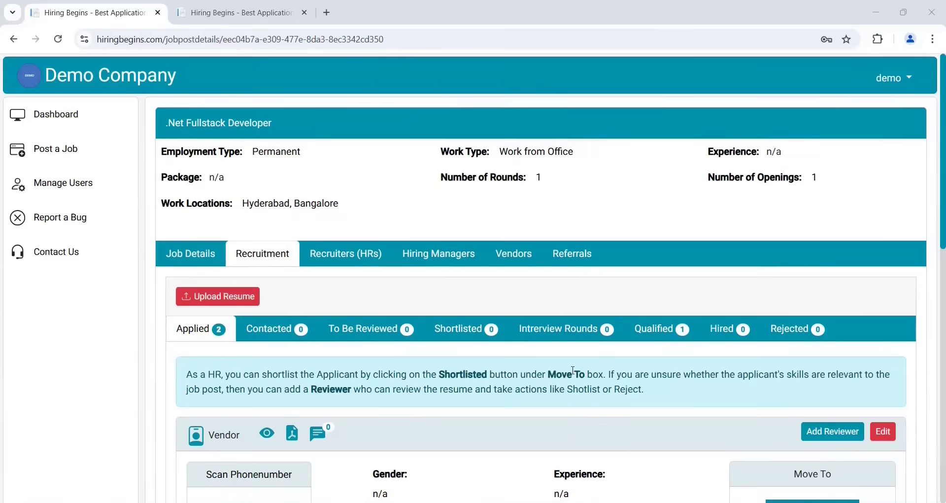
pyautogui.scroll(-3, 572, 367)
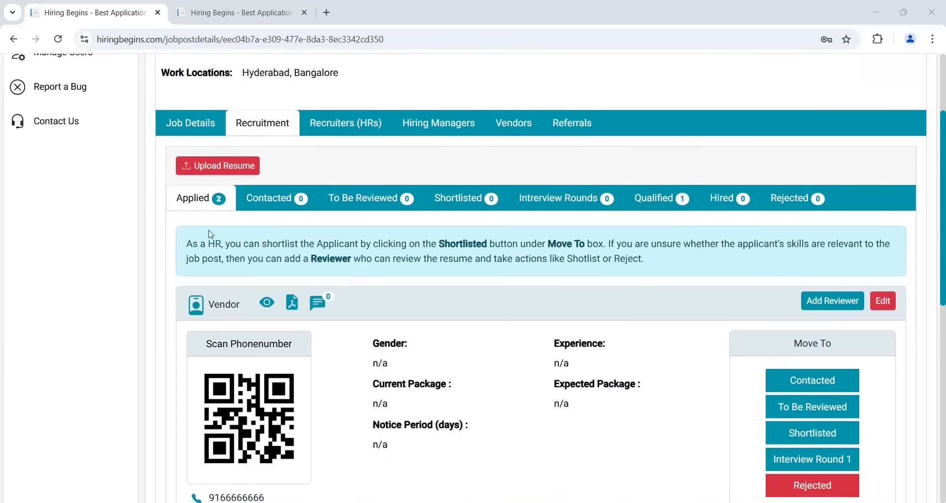
pyautogui.scroll(-3, 516, 344)
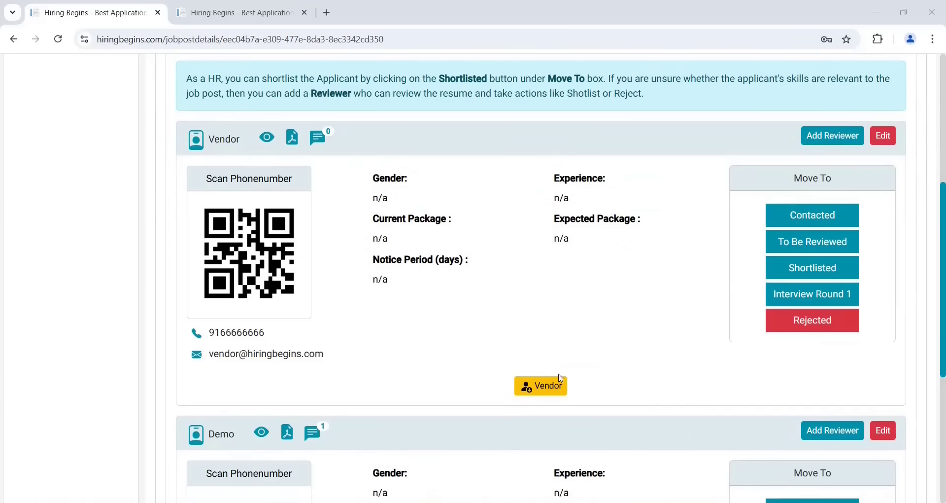
pyautogui.moveTo(554, 396)
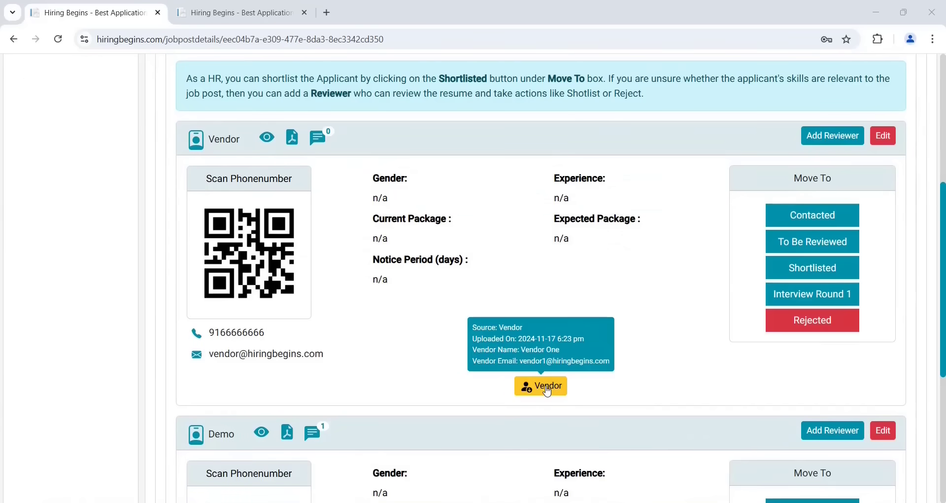
pyautogui.scroll(5, 335, 283)
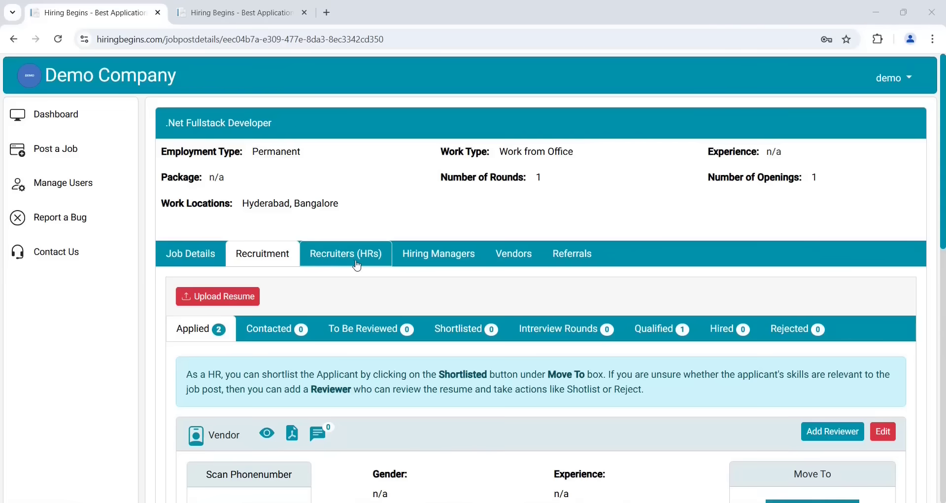
# Add the recruiter (HR) to the job post by e-mail, confirm, and return to the Dashboard
pyautogui.click(356, 266)
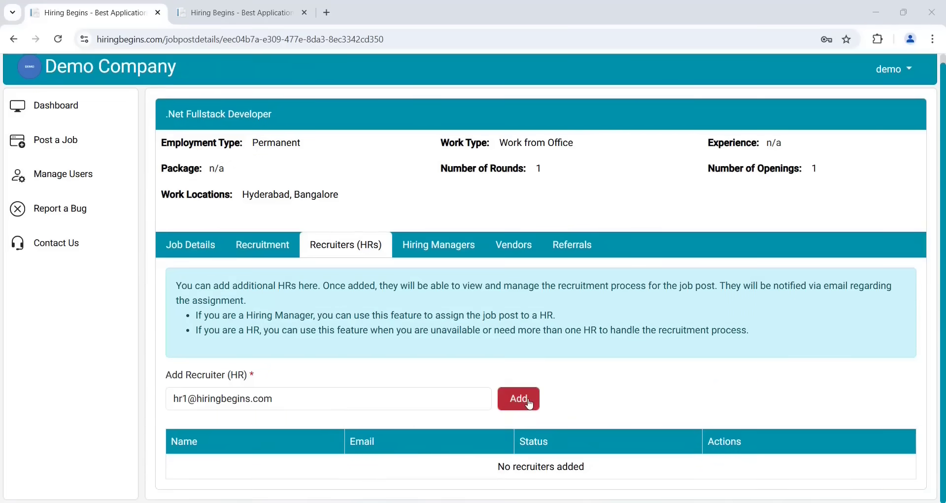
pyautogui.click(529, 404)
pyautogui.click(566, 184)
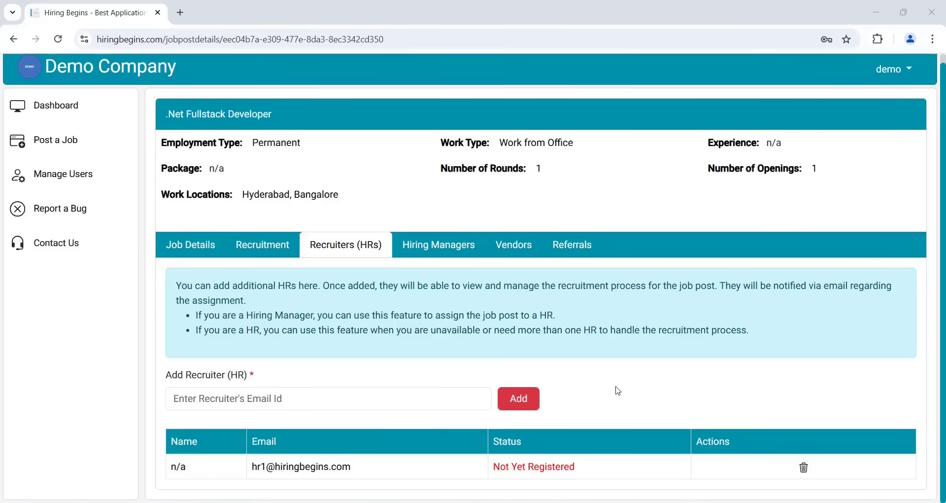
pyautogui.click(63, 147)
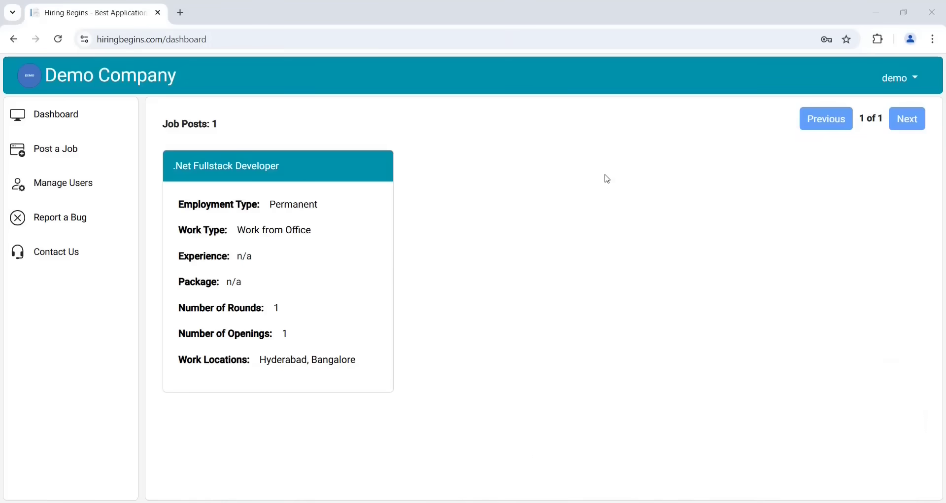
# Open Manage Users and focus the Add Leadership User e-mail field
pyautogui.click(63, 189)
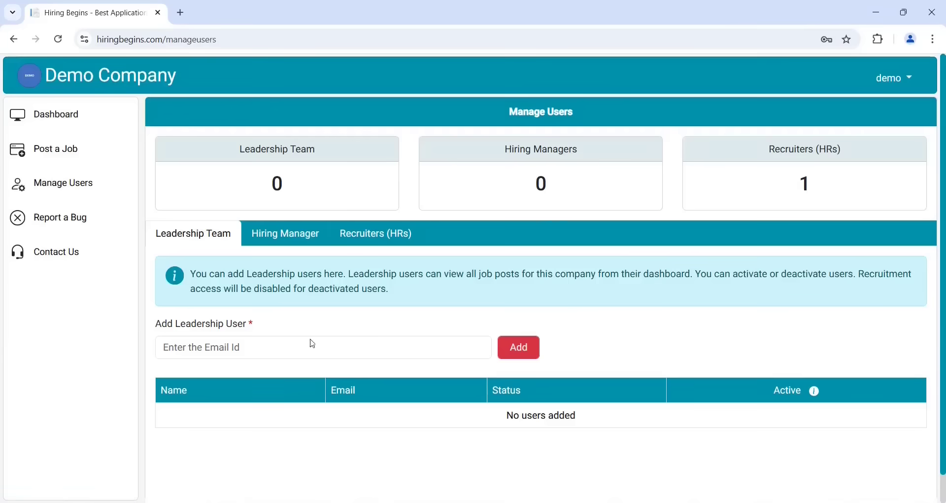
pyautogui.click(309, 351)
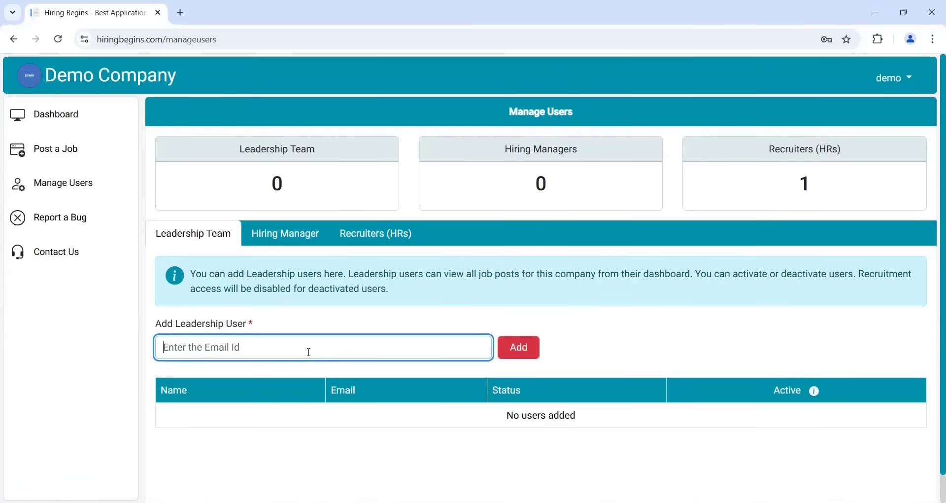